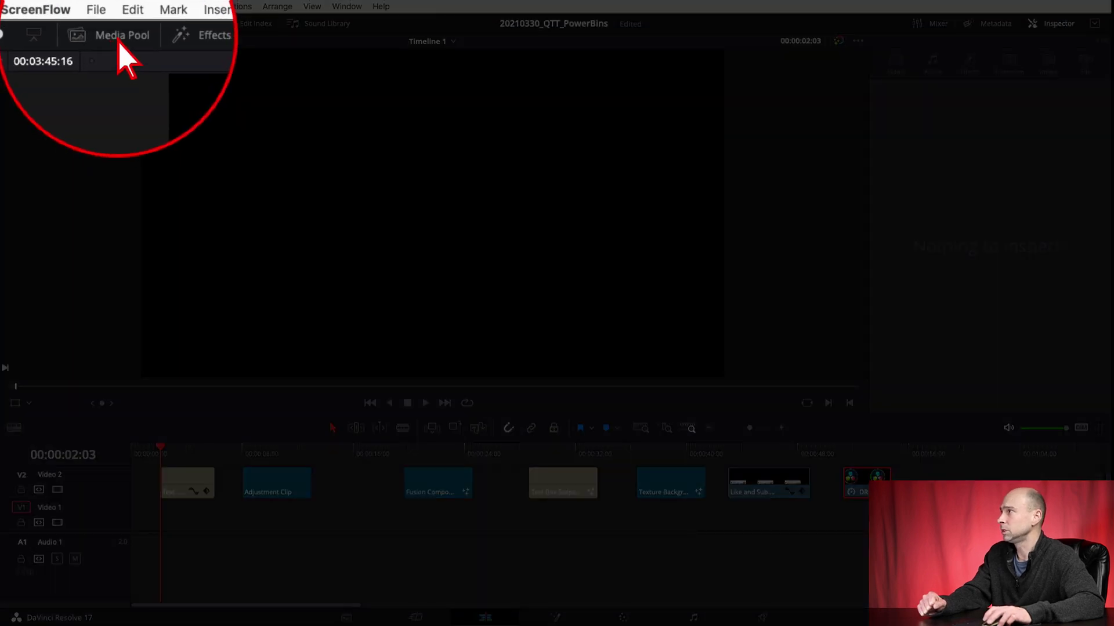
Step: Show the Media Pool and add a new bin with the default name to the project's Master bin
{"action": "left_click", "coordinate": [120, 44]}
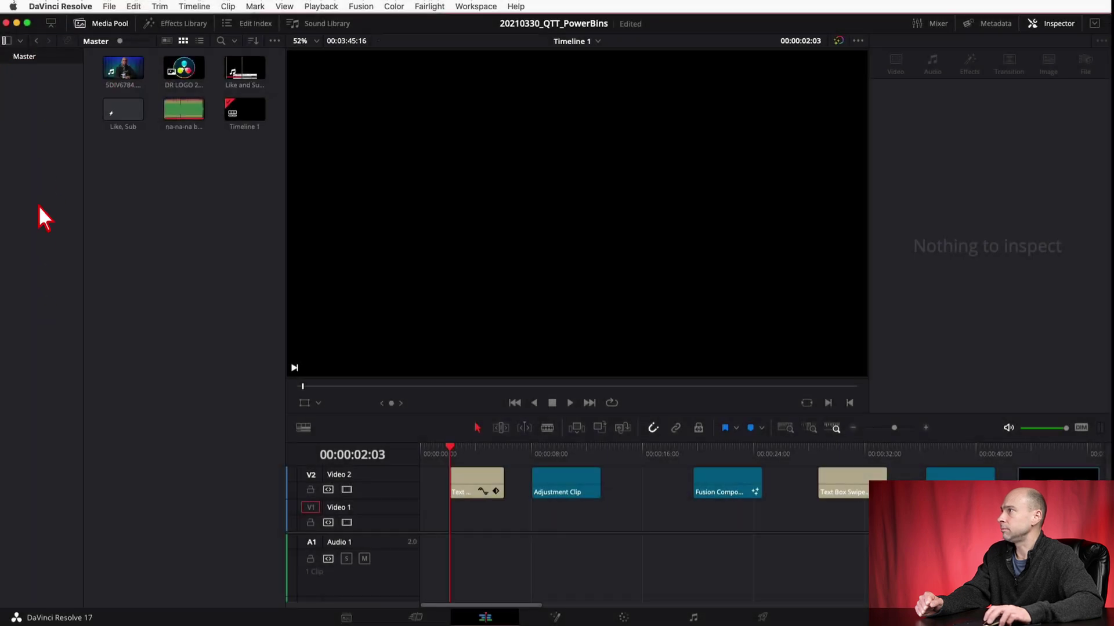
{"action": "right_click", "coordinate": [32, 95]}
{"action": "left_click", "coordinate": [56, 102]}
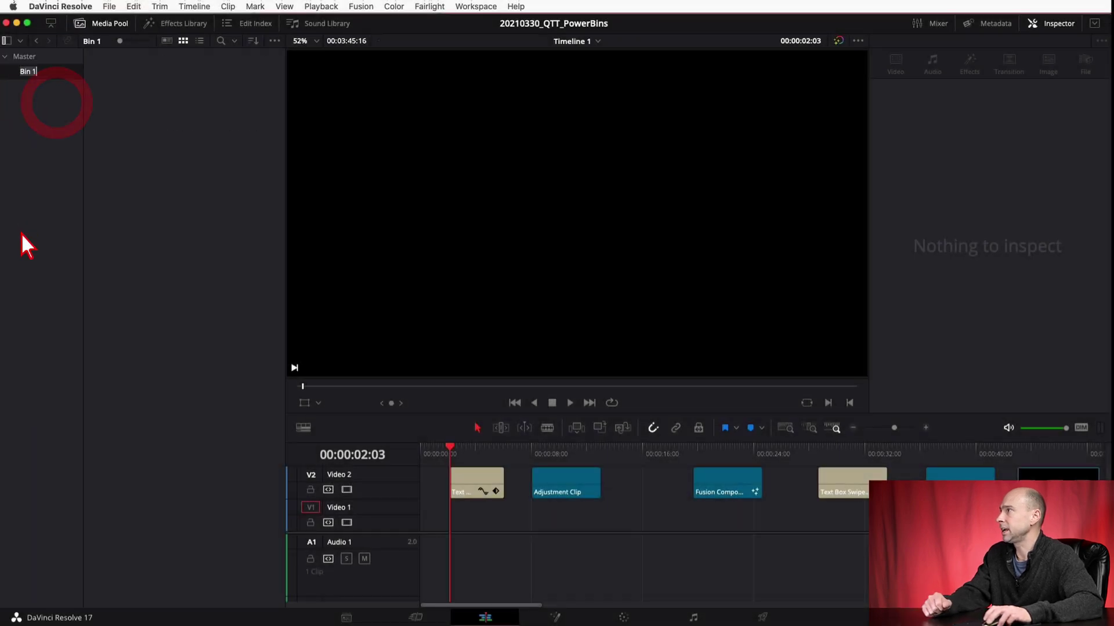
{"action": "left_click", "coordinate": [17, 150]}
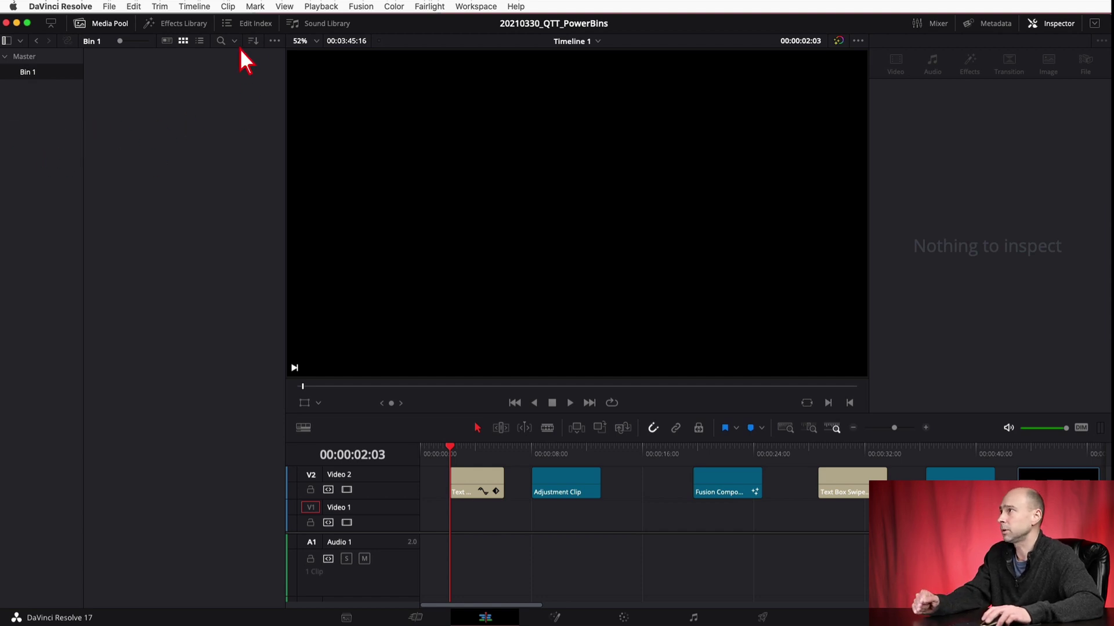
Step: Turn on the display of Power Bins and enlarge their section to about half the bin list's height
{"action": "left_click", "coordinate": [285, 7]}
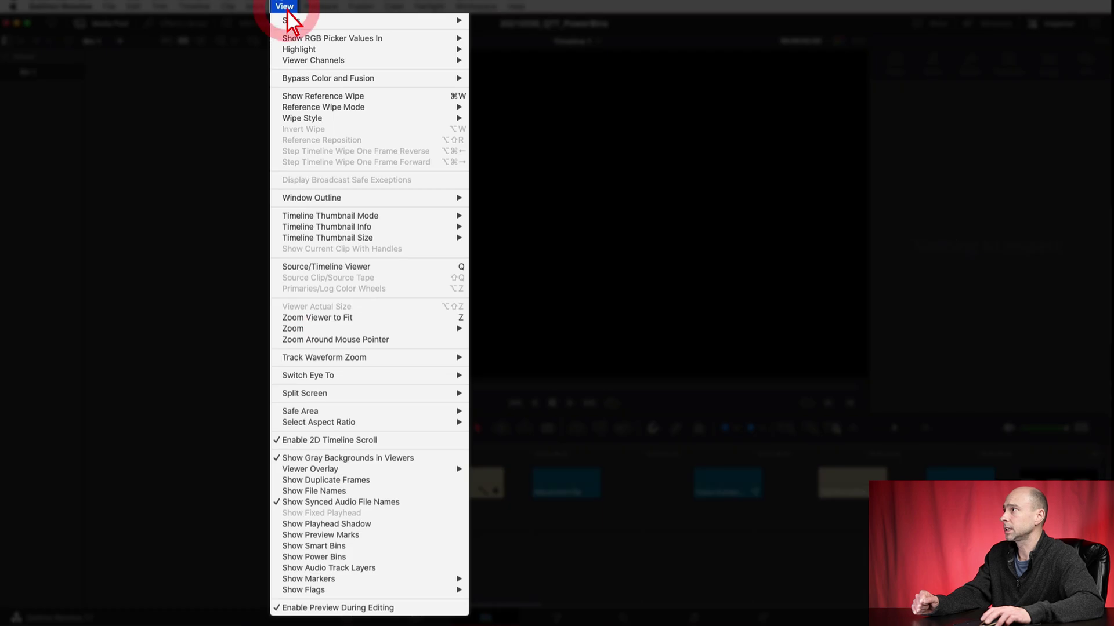
{"action": "left_click", "coordinate": [349, 559]}
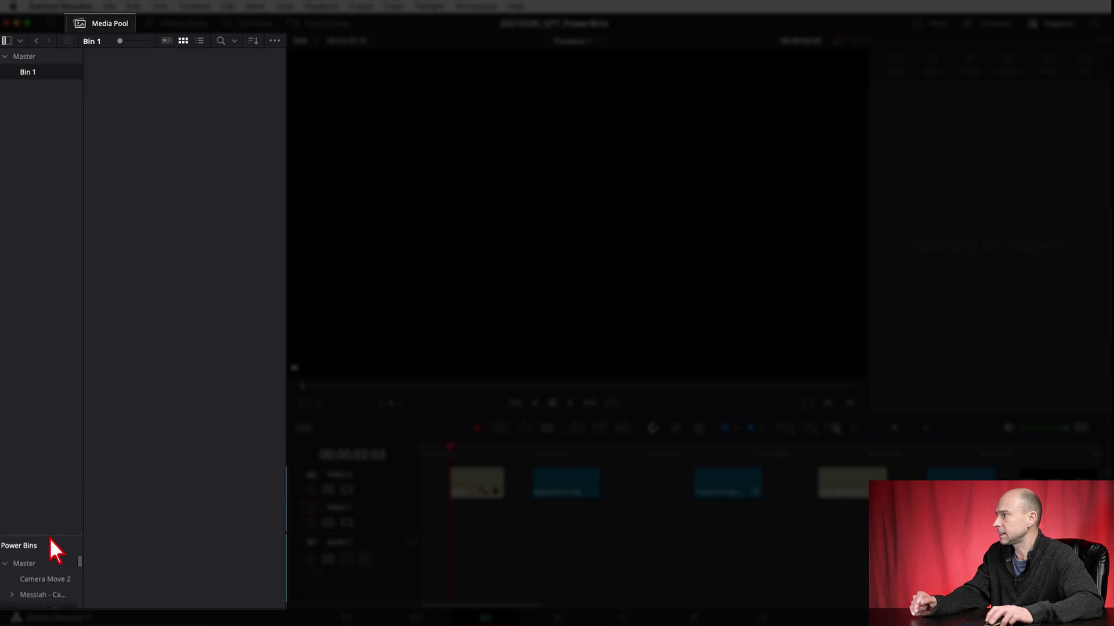
{"action": "left_click_drag", "start_coordinate": [50, 537], "coordinate": [44, 256]}
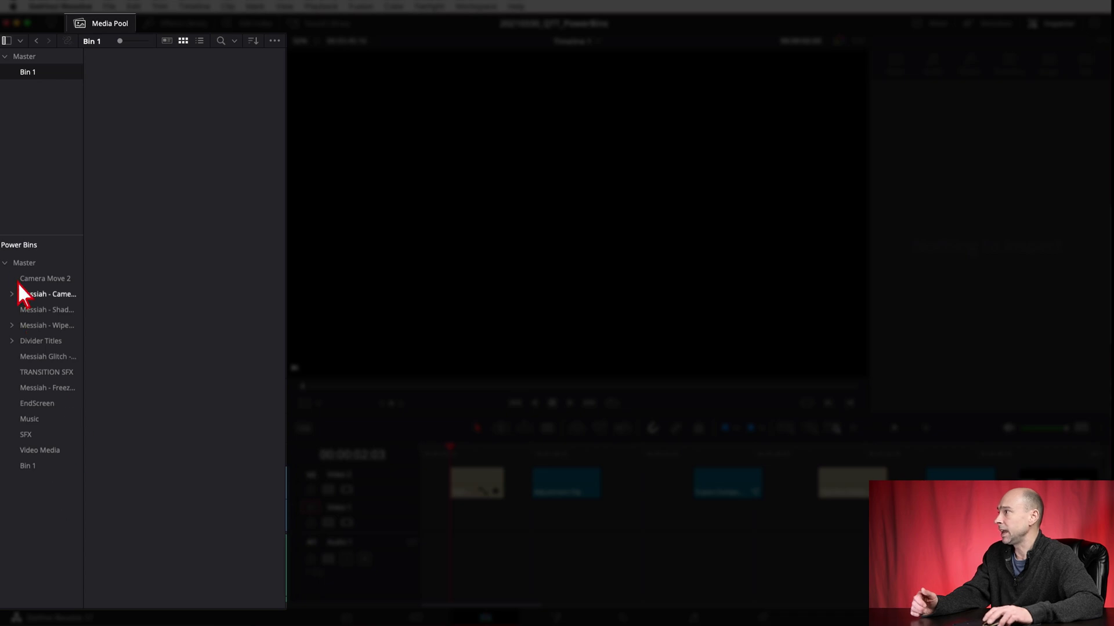
Step: Add a new bin with the default name under the Power Bins Master
{"action": "left_click", "coordinate": [5, 263]}
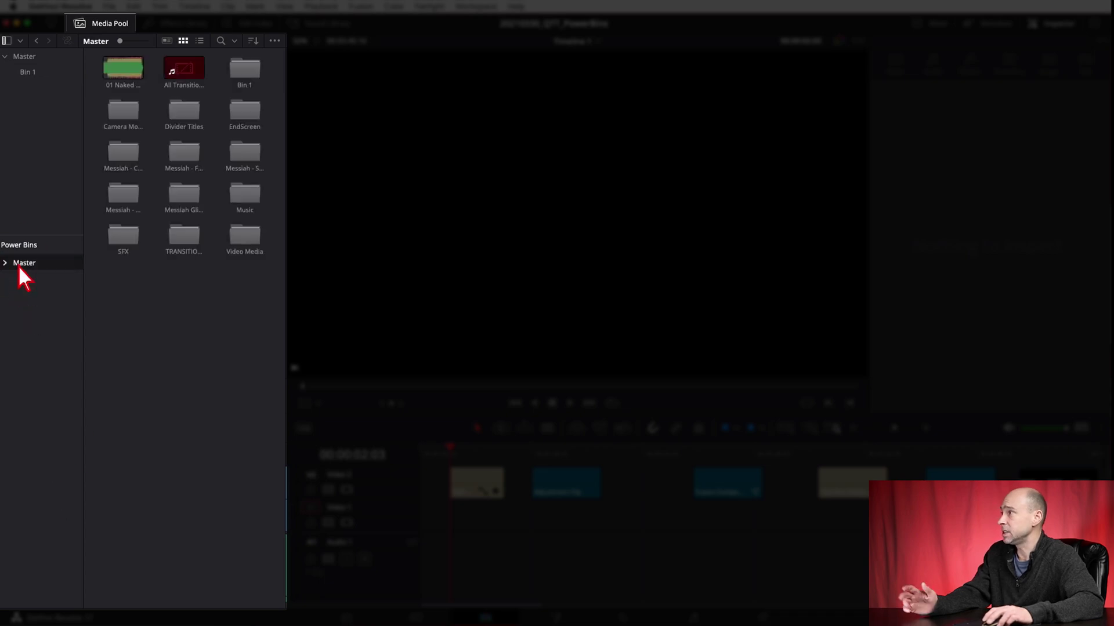
{"action": "right_click", "coordinate": [33, 292]}
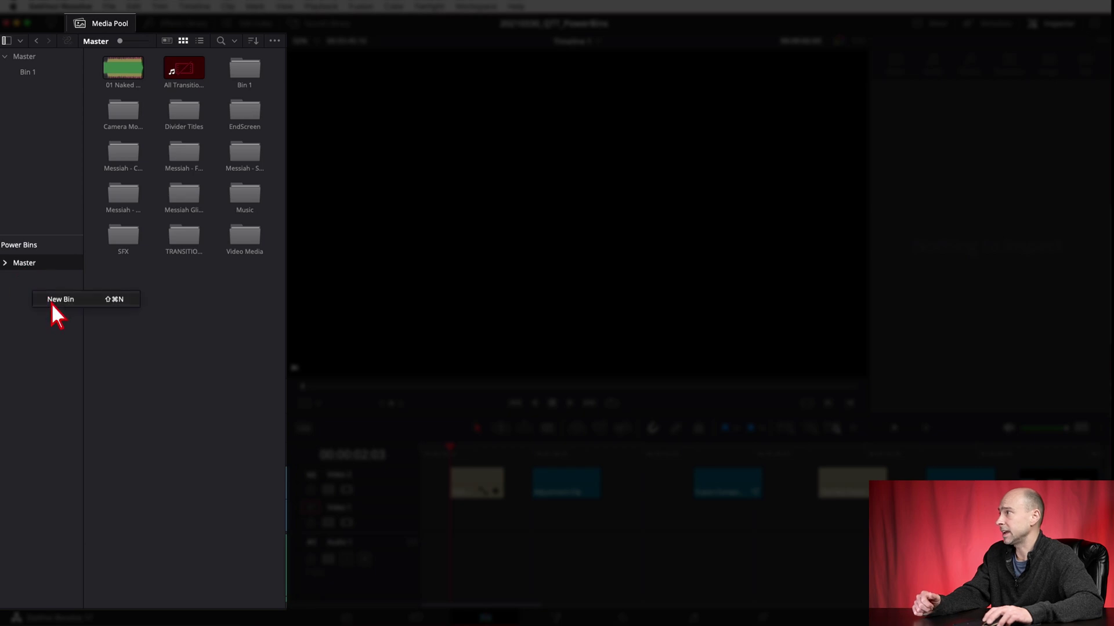
{"action": "left_click", "coordinate": [51, 301]}
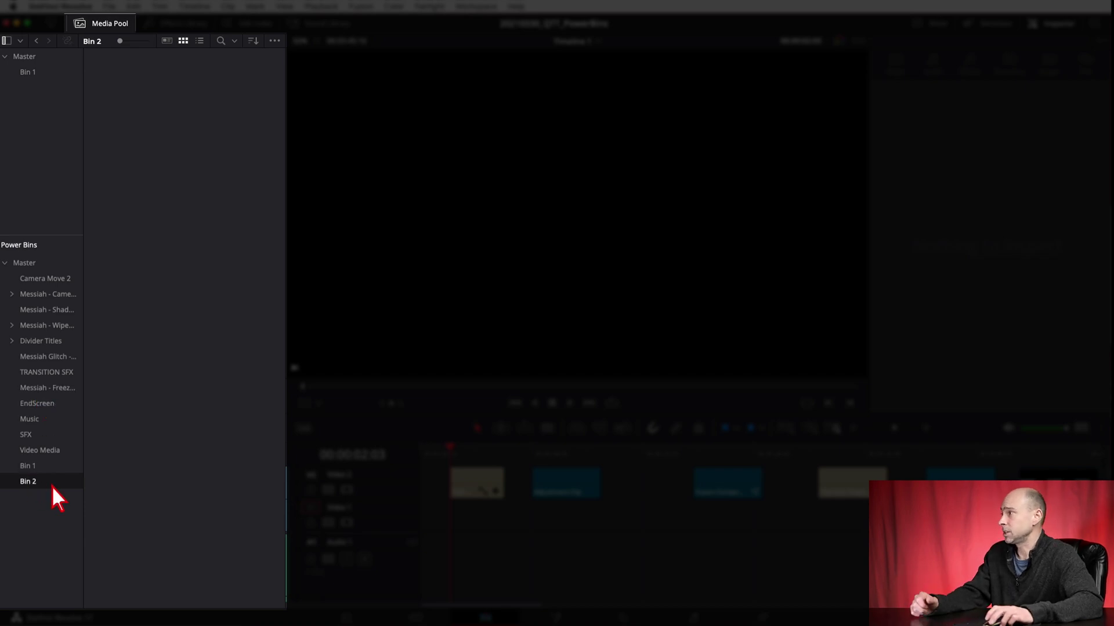
Step: Examine the media stored in the existing power bins, including Video Media, SFX, Music, EndScreen, the Messiah bins and Camera Move 2
{"action": "left_click", "coordinate": [40, 455]}
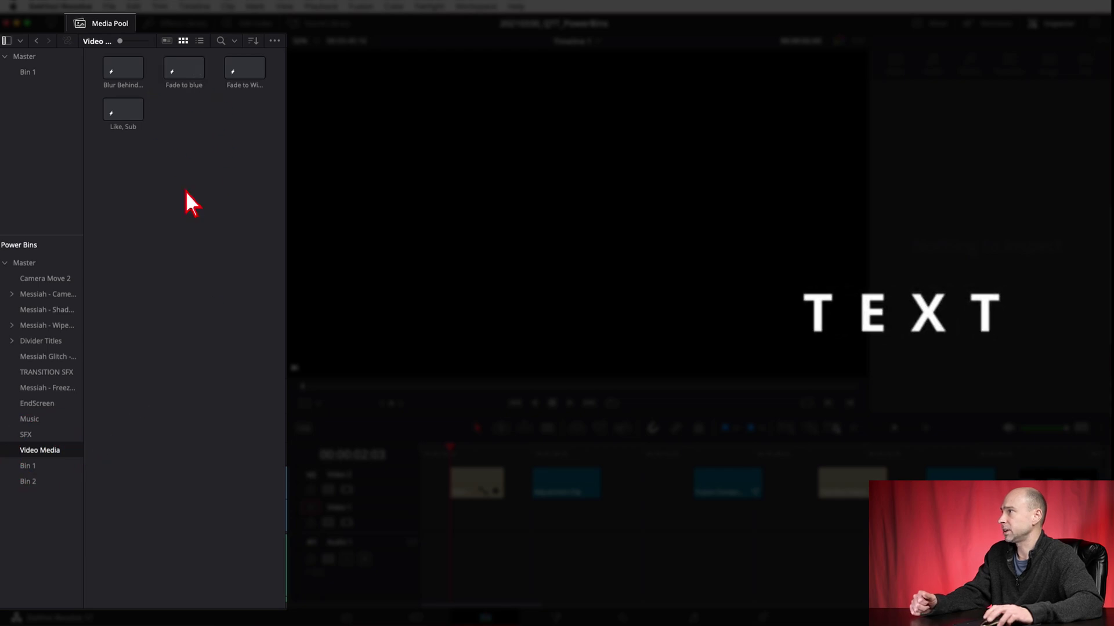
{"action": "left_click", "coordinate": [31, 436]}
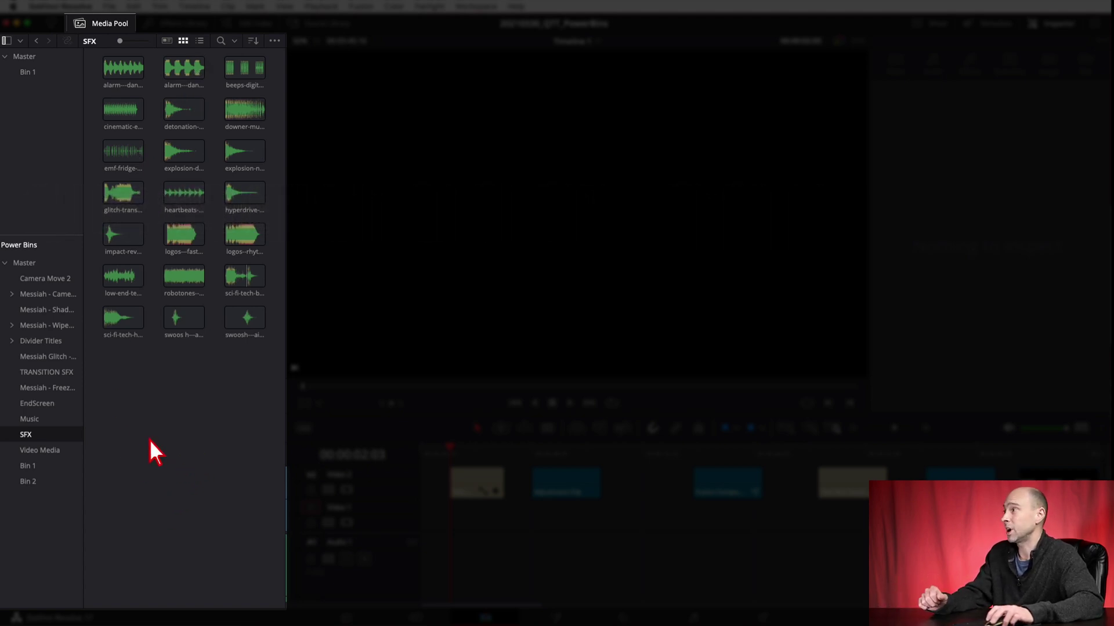
{"action": "left_click", "coordinate": [36, 420]}
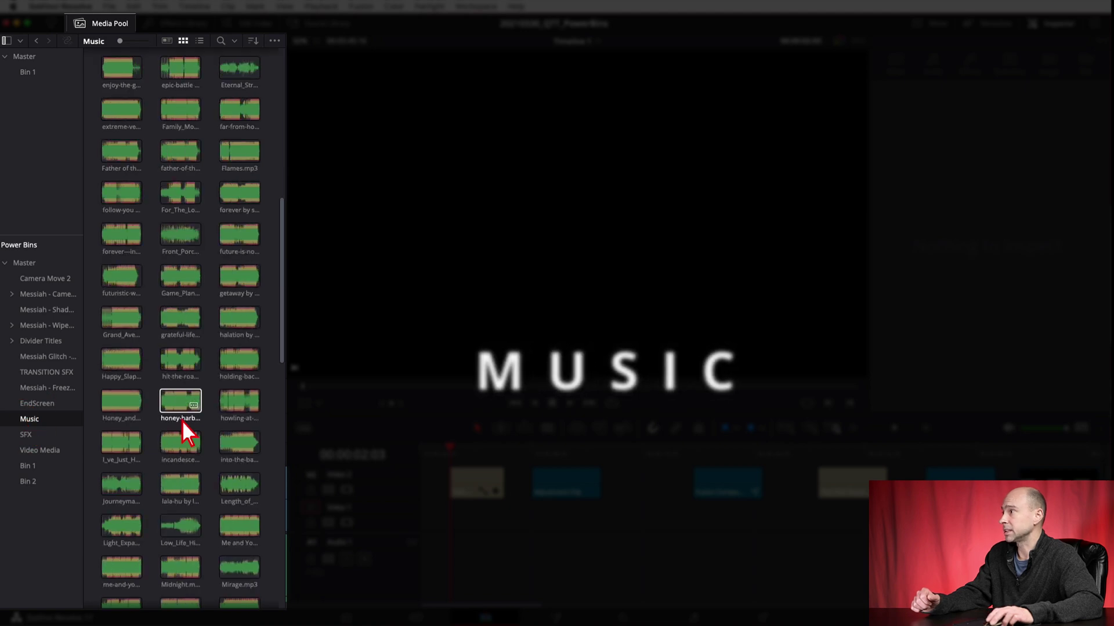
{"action": "scroll", "coordinate": [181, 420], "scroll_direction": "down", "scroll_amount": 15}
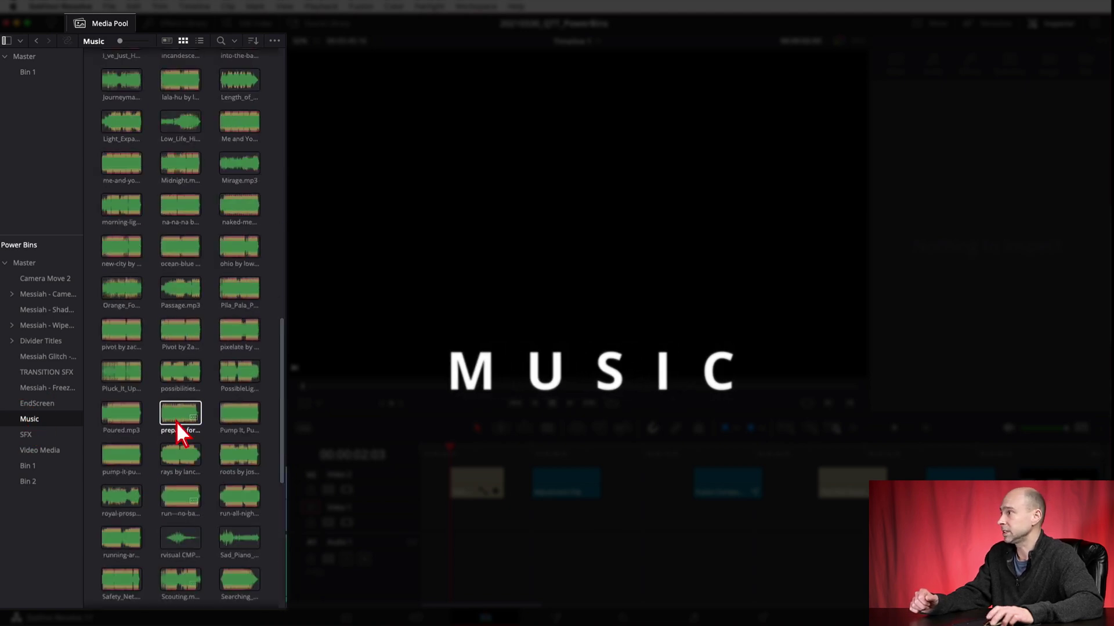
{"action": "scroll", "coordinate": [176, 423], "scroll_direction": "up", "scroll_amount": 15}
{"action": "scroll", "coordinate": [201, 394], "scroll_direction": "up", "scroll_amount": 8}
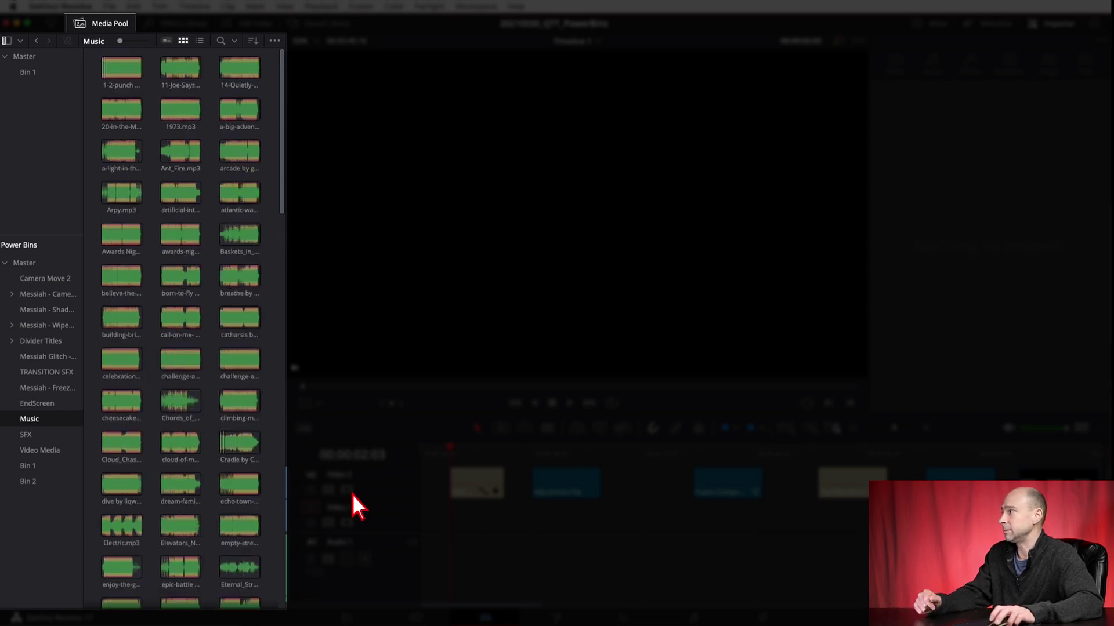
{"action": "left_click", "coordinate": [47, 405]}
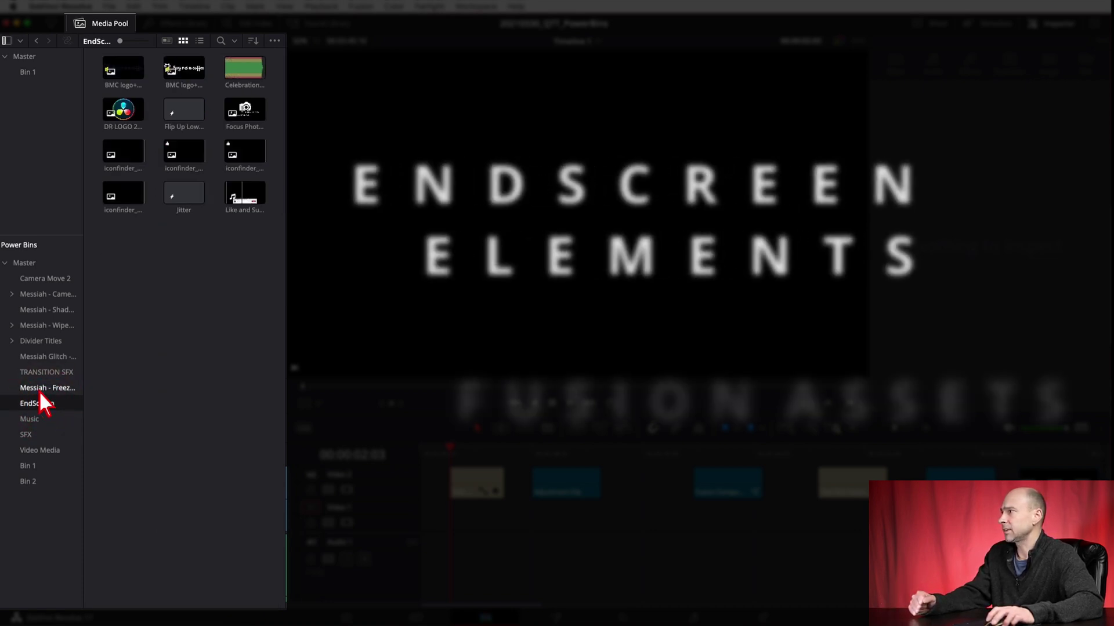
{"action": "left_click", "coordinate": [38, 391]}
{"action": "left_click", "coordinate": [31, 356]}
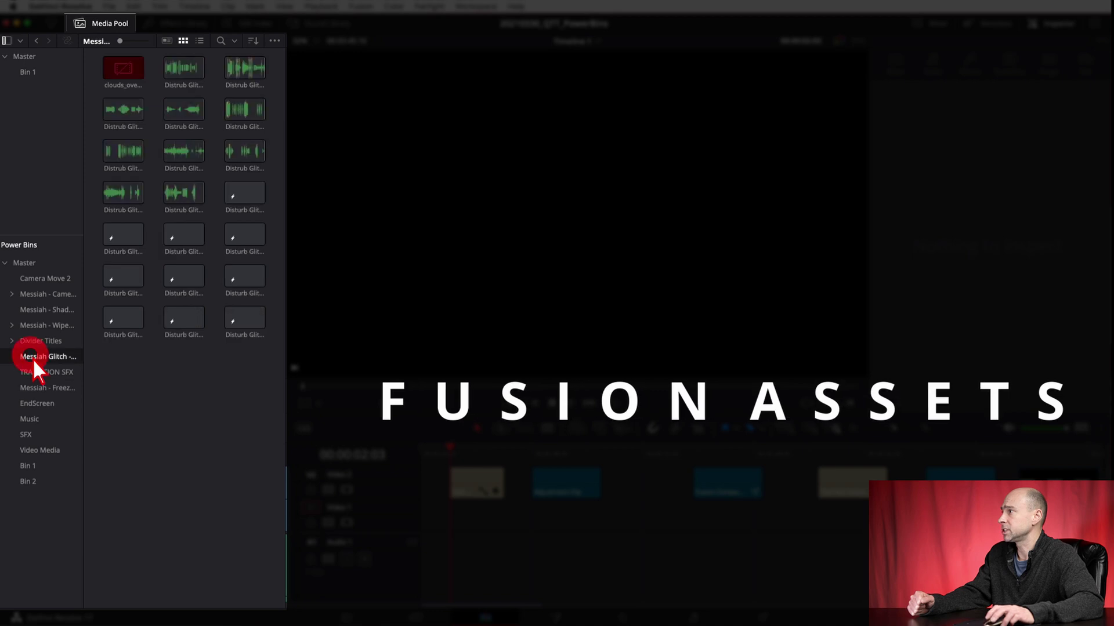
{"action": "left_click", "coordinate": [31, 310]}
{"action": "left_click", "coordinate": [32, 280]}
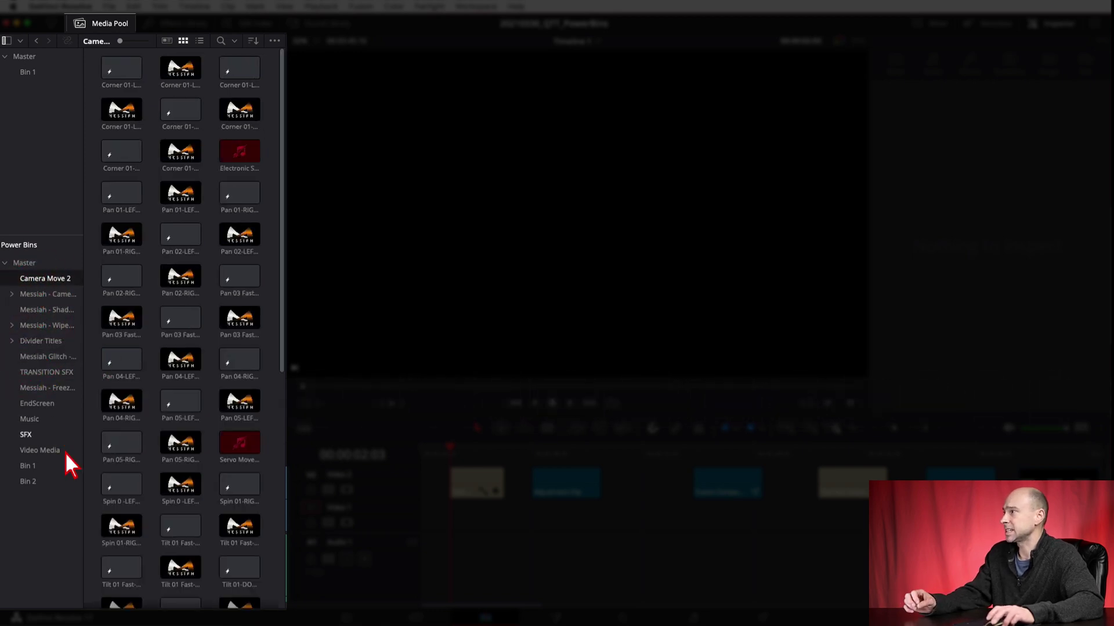
Step: Preview the Text Over Shape title in the timeline and store a copy of it in the Bin 2 power bin
{"action": "left_click", "coordinate": [27, 486]}
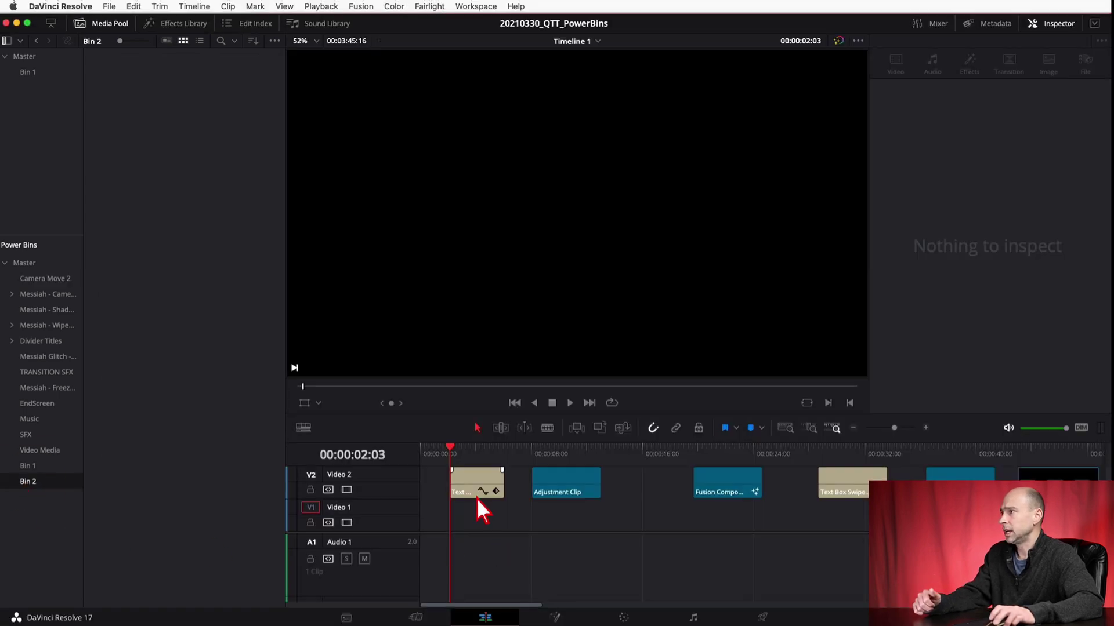
{"action": "left_click", "coordinate": [459, 453]}
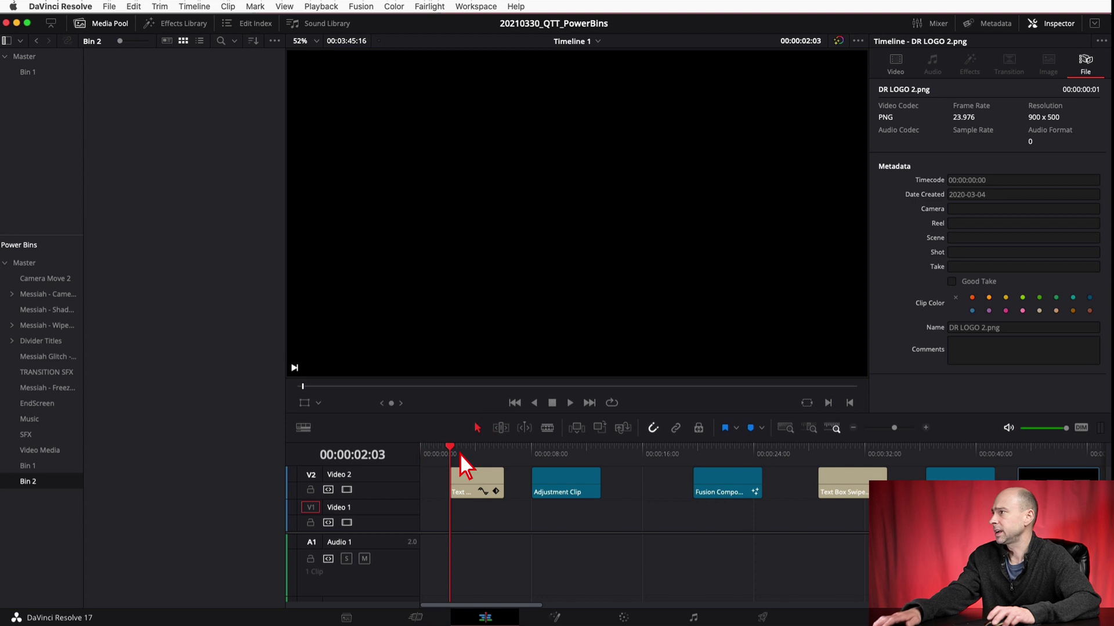
{"action": "key", "text": "space"}
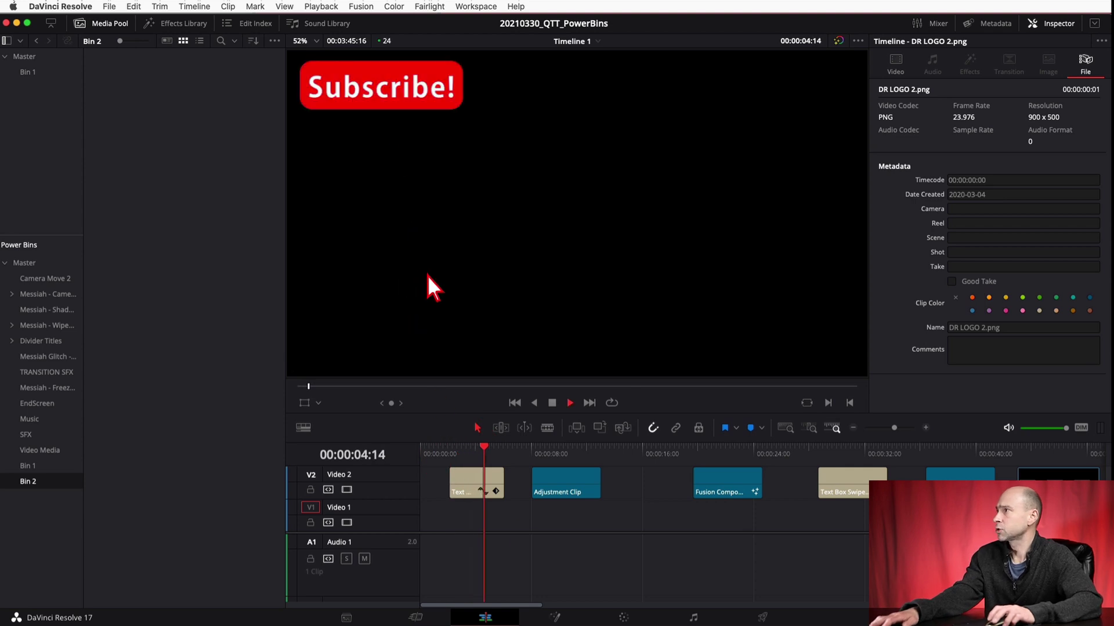
{"action": "key", "text": "space"}
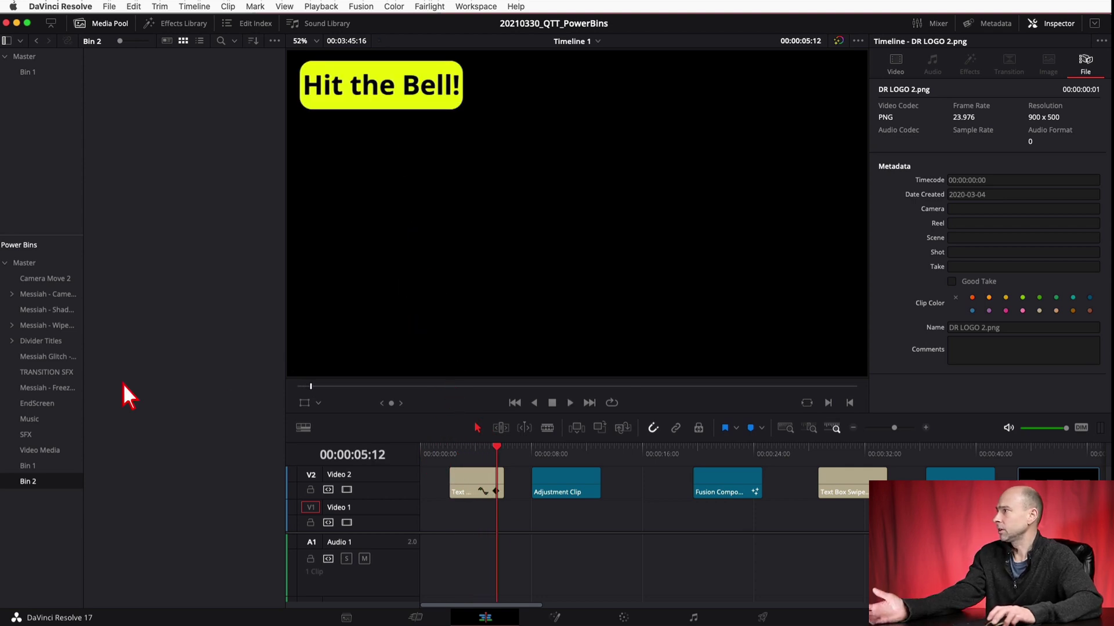
{"action": "left_click", "coordinate": [29, 484]}
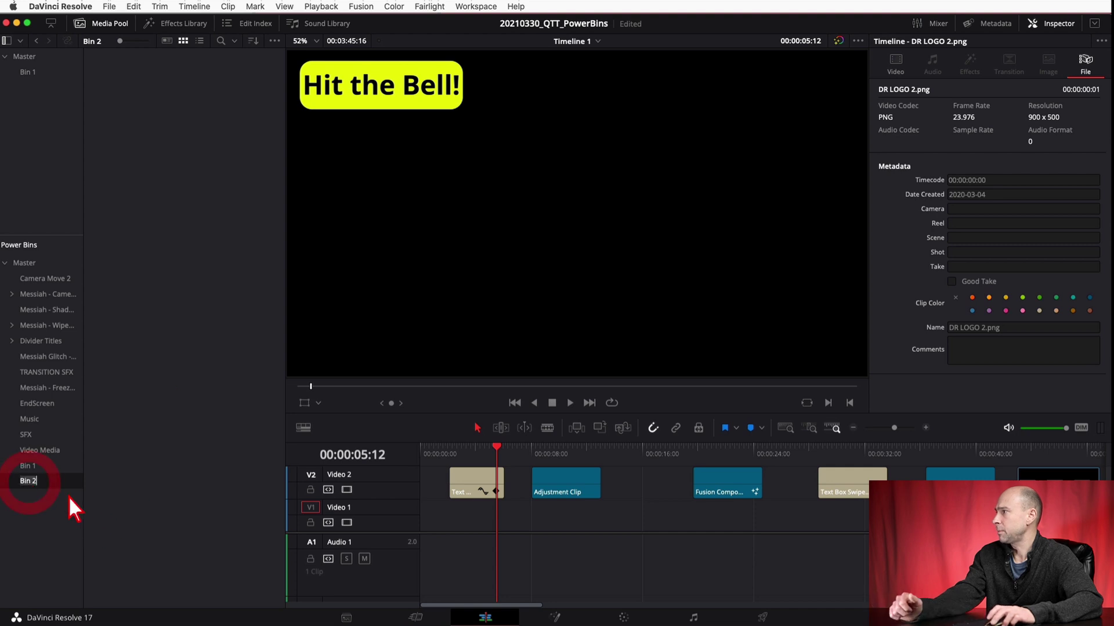
{"action": "left_click_drag", "start_coordinate": [482, 479], "coordinate": [192, 390]}
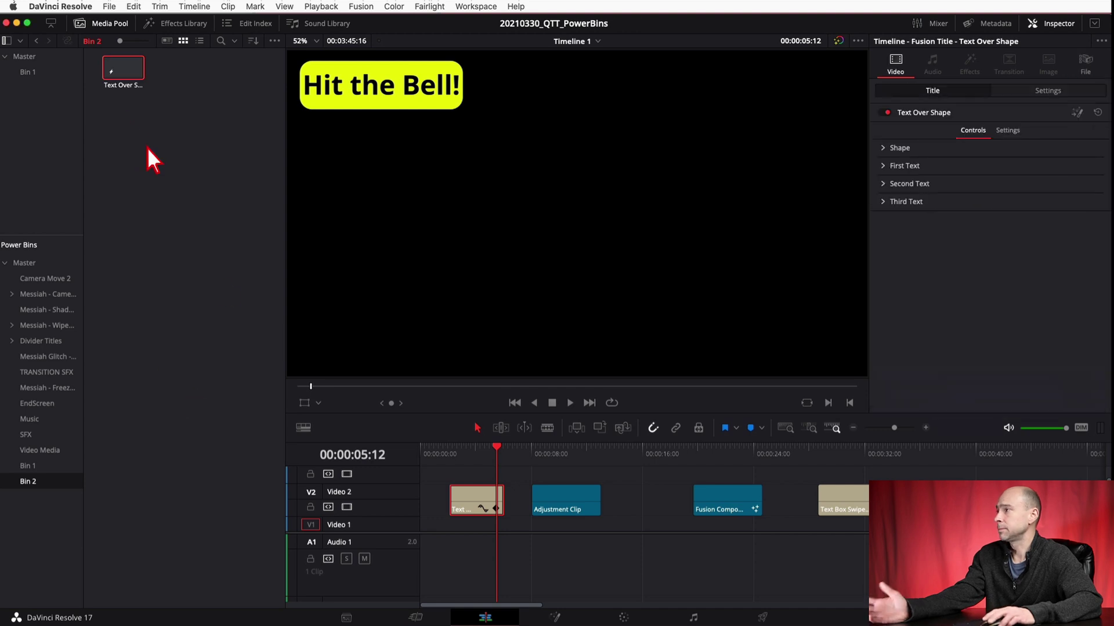
Step: Store a copy of the timeline's Adjustment Clip in the Bin 2 power bin
{"action": "left_click", "coordinate": [557, 462]}
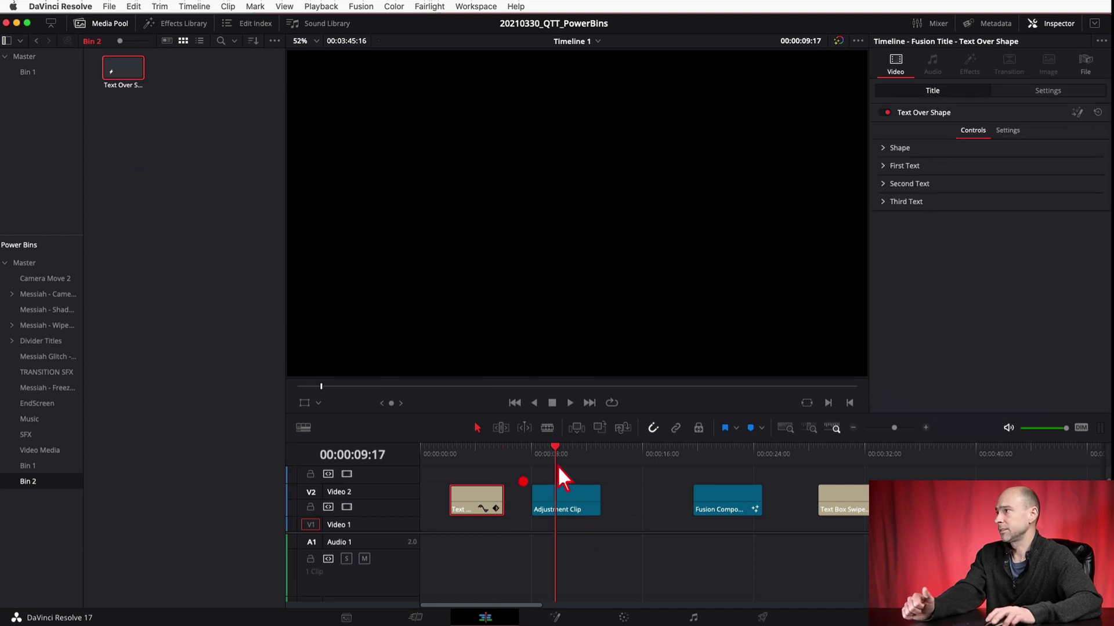
{"action": "left_click", "coordinate": [568, 500]}
{"action": "left_click_drag", "start_coordinate": [570, 504], "coordinate": [174, 304]}
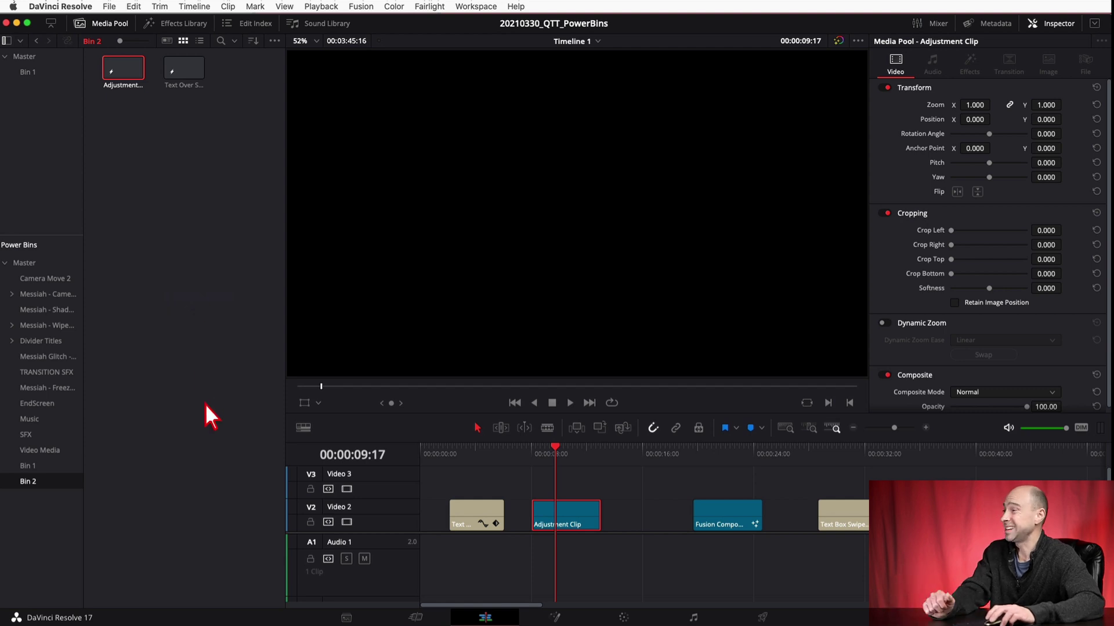
Step: Play part of the Fusion Composition clip in the timeline and store a copy of it in the Bin 2 power bin
{"action": "left_click", "coordinate": [695, 460]}
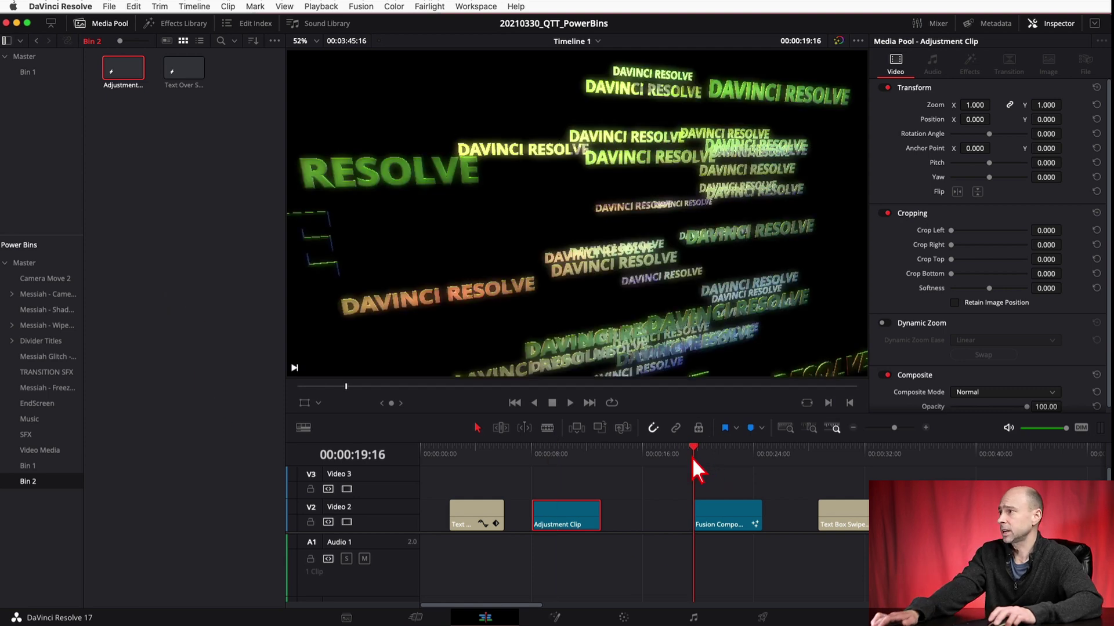
{"action": "key", "text": "space"}
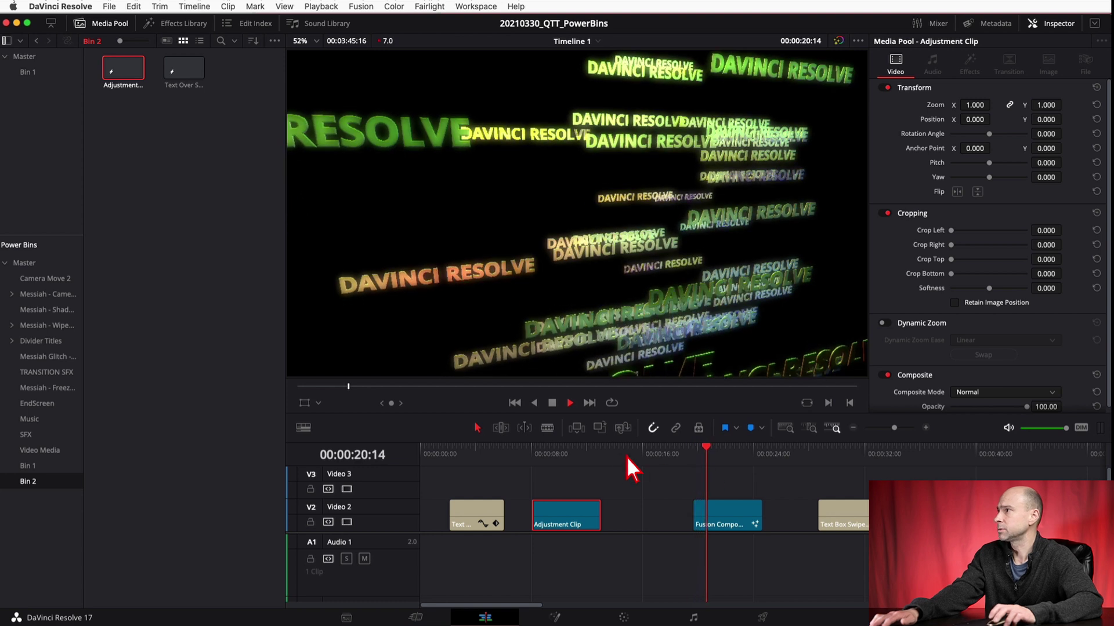
{"action": "key", "text": "space"}
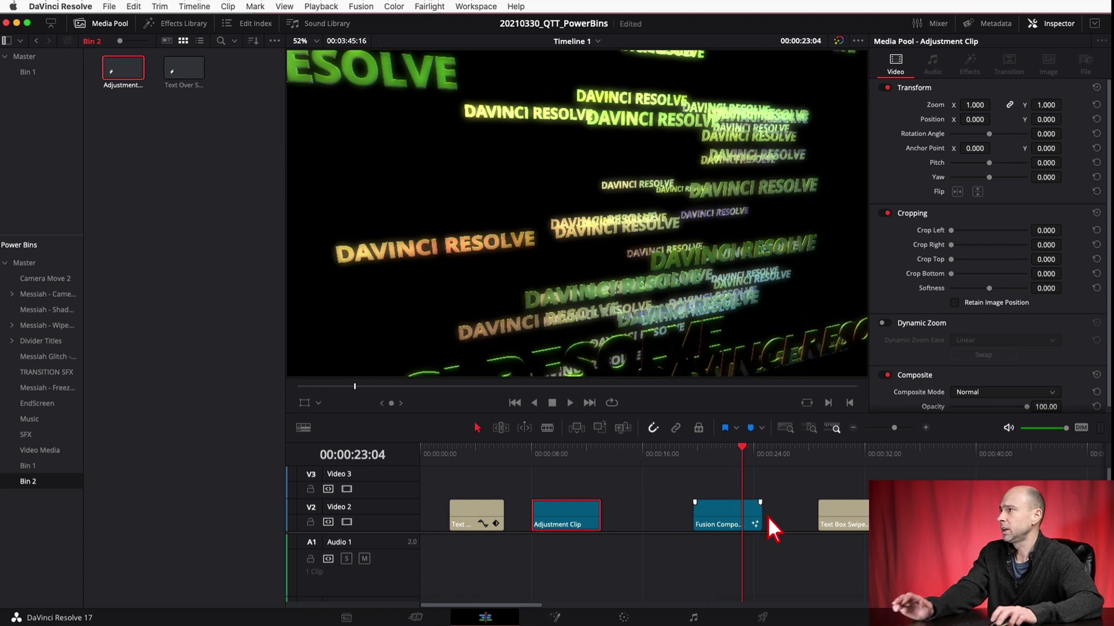
{"action": "left_click_drag", "start_coordinate": [725, 515], "coordinate": [189, 207]}
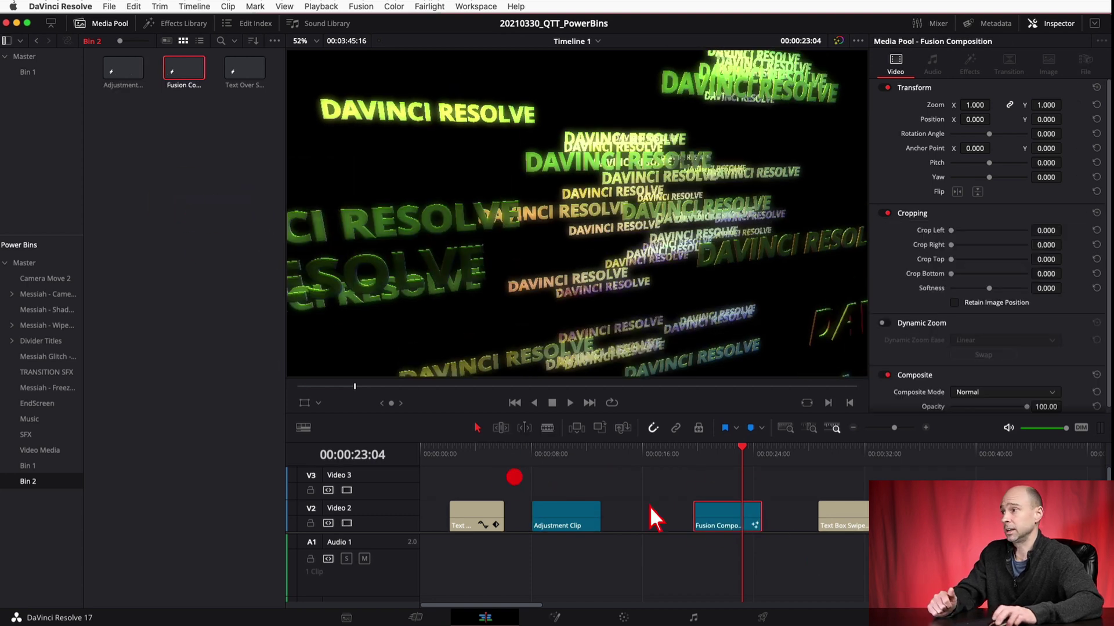
Step: Preview the Text Box Swipe In title in the timeline and store a copy of it in the Bin 2 power bin
{"action": "scroll", "coordinate": [833, 496], "scroll_direction": "down", "scroll_amount": 2}
{"action": "left_click", "coordinate": [834, 455]}
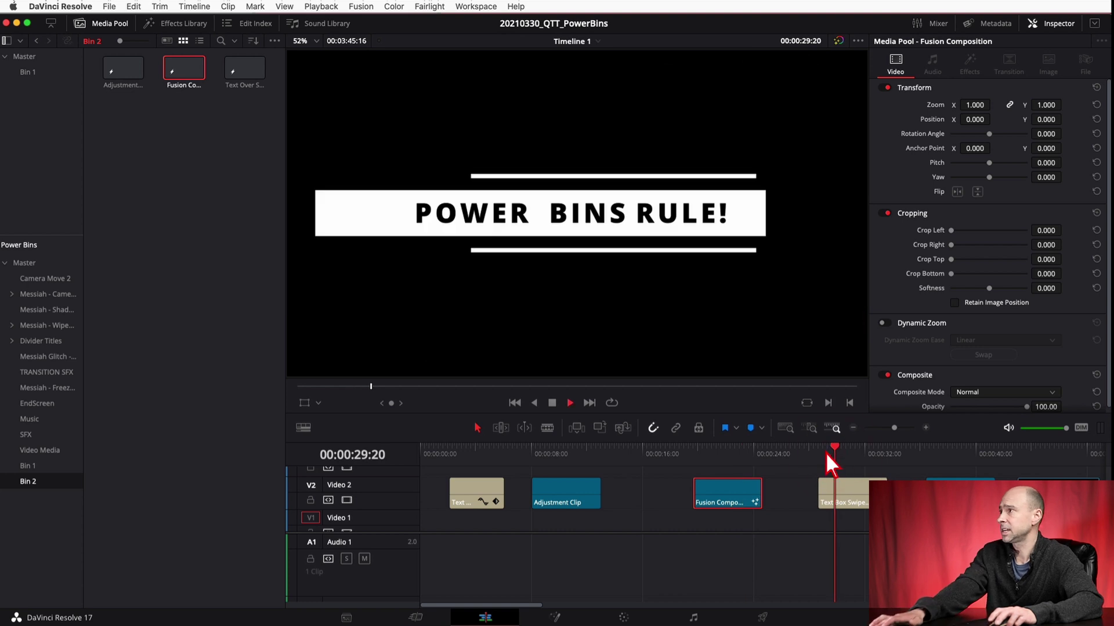
{"action": "key", "text": "space"}
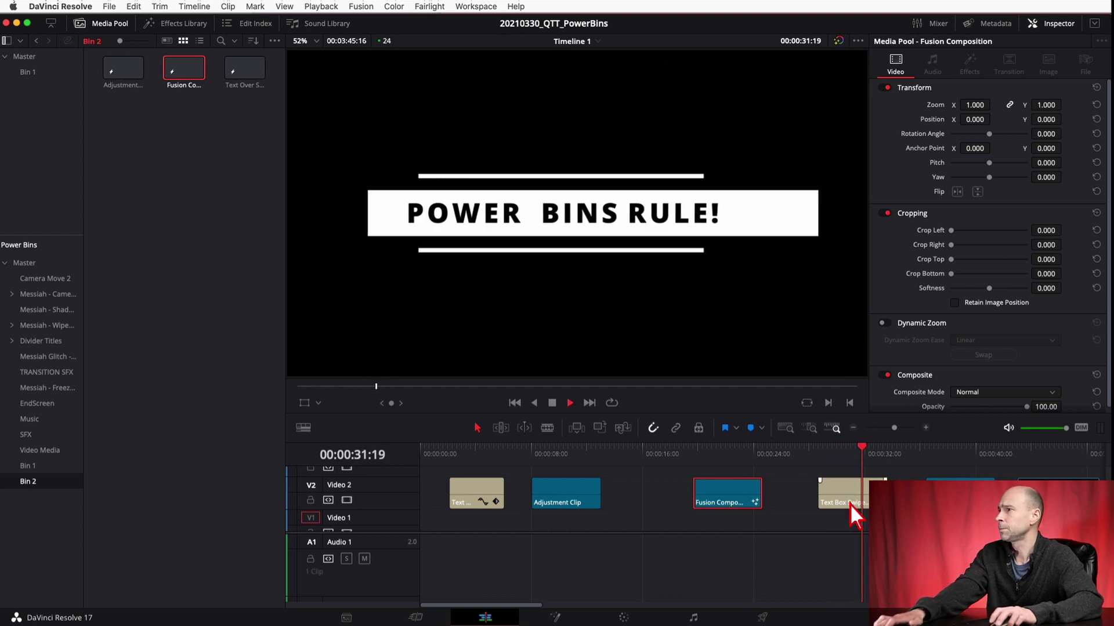
{"action": "key", "text": "space"}
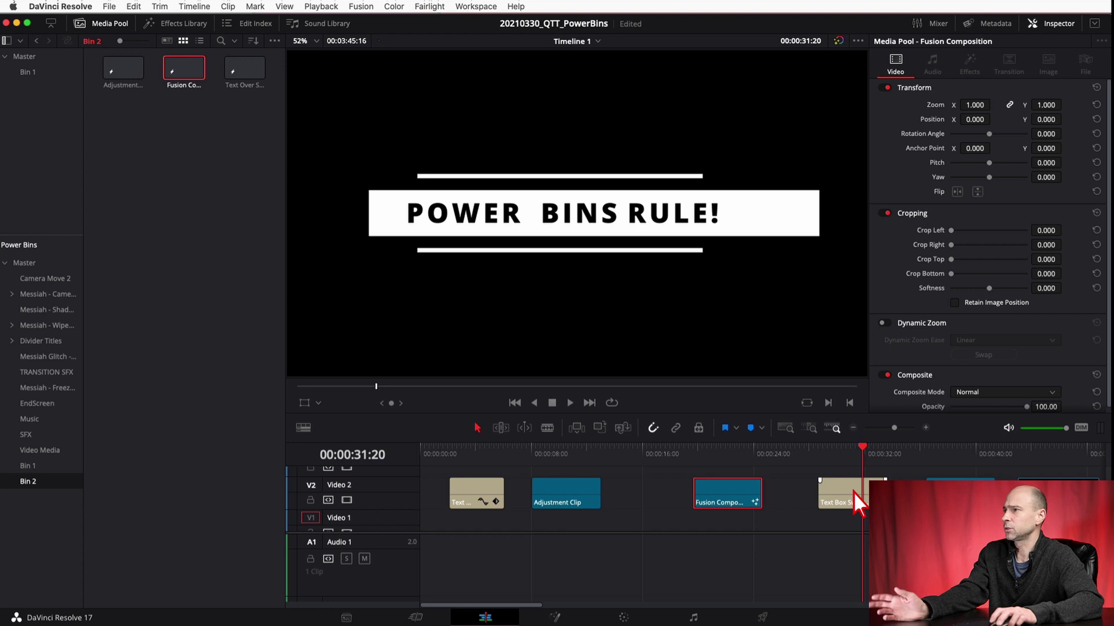
{"action": "left_click", "coordinate": [849, 492]}
{"action": "left_click_drag", "start_coordinate": [848, 492], "coordinate": [222, 267]}
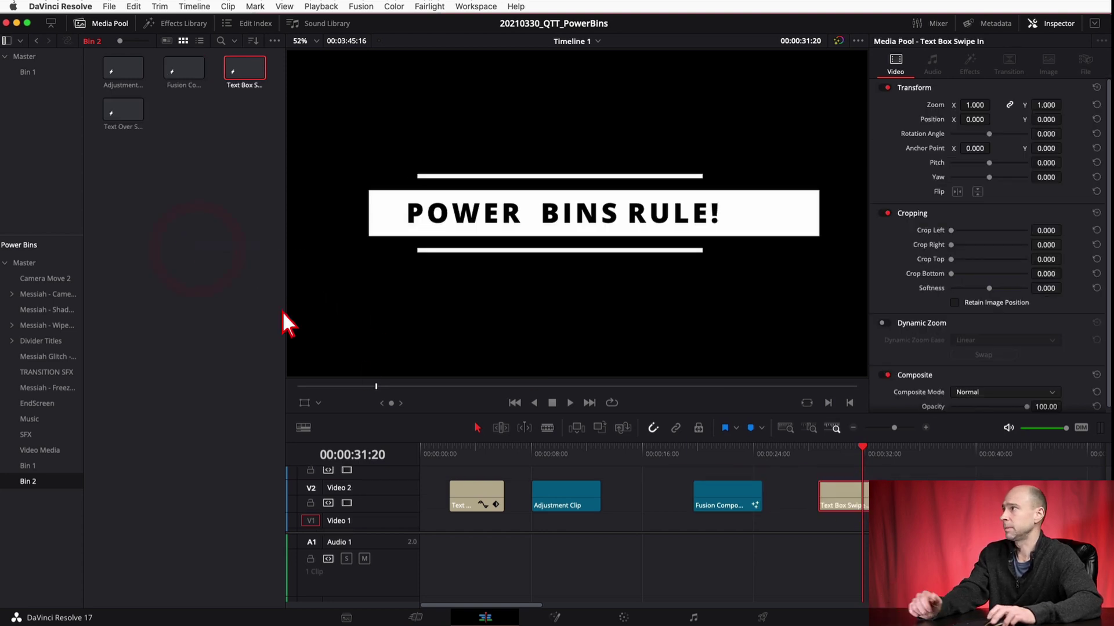
Step: Play part of the Texture Background clip in the timeline and store a copy of it in the Bin 2 power bin
{"action": "left_click", "coordinate": [926, 458]}
{"action": "key", "text": "space"}
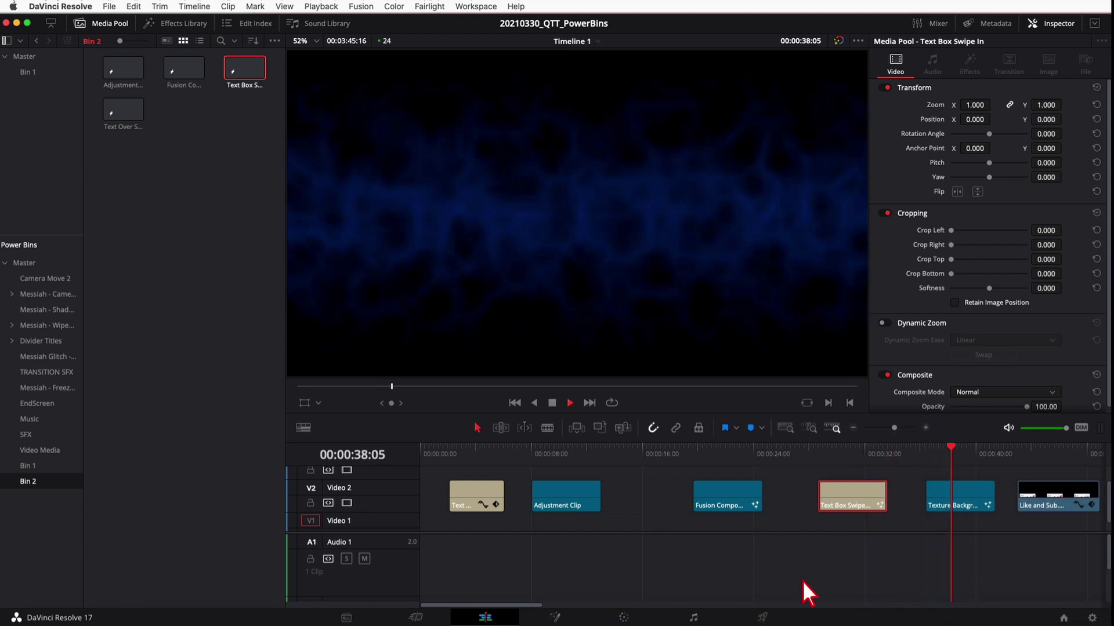
{"action": "key", "text": "space"}
{"action": "left_click_drag", "start_coordinate": [955, 494], "coordinate": [179, 293]}
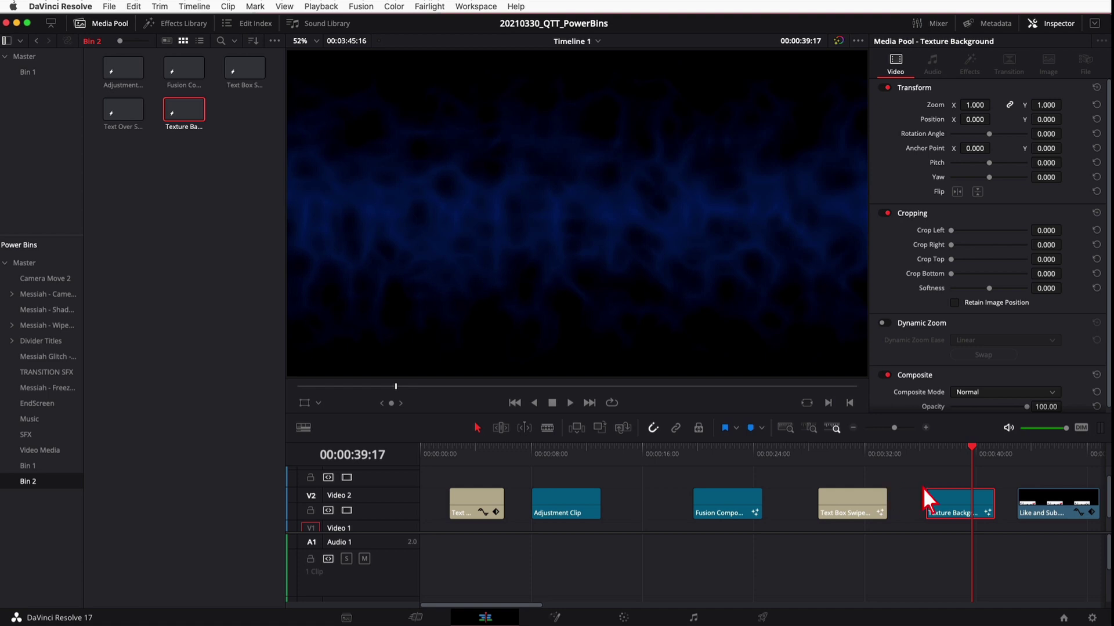
Step: Play part of the Like and Sub.mp4 clip in the timeline and store a copy of it in the Bin 2 power bin
{"action": "left_click", "coordinate": [1062, 513]}
{"action": "left_click", "coordinate": [1024, 455]}
{"action": "key", "text": "space"}
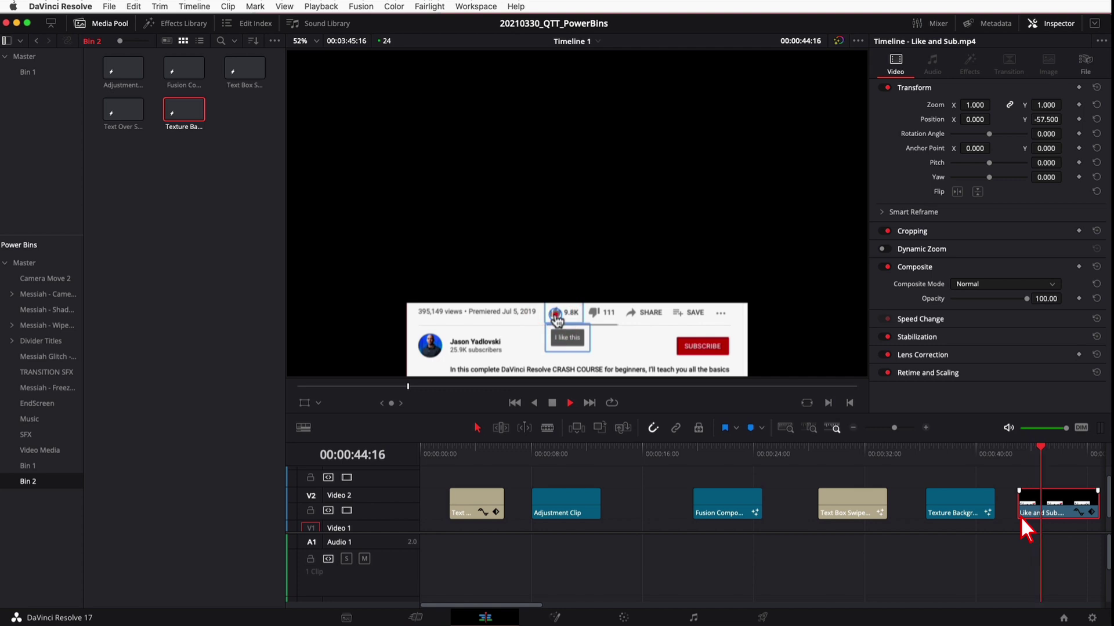
{"action": "left_click_drag", "start_coordinate": [595, 343], "coordinate": [331, 253]}
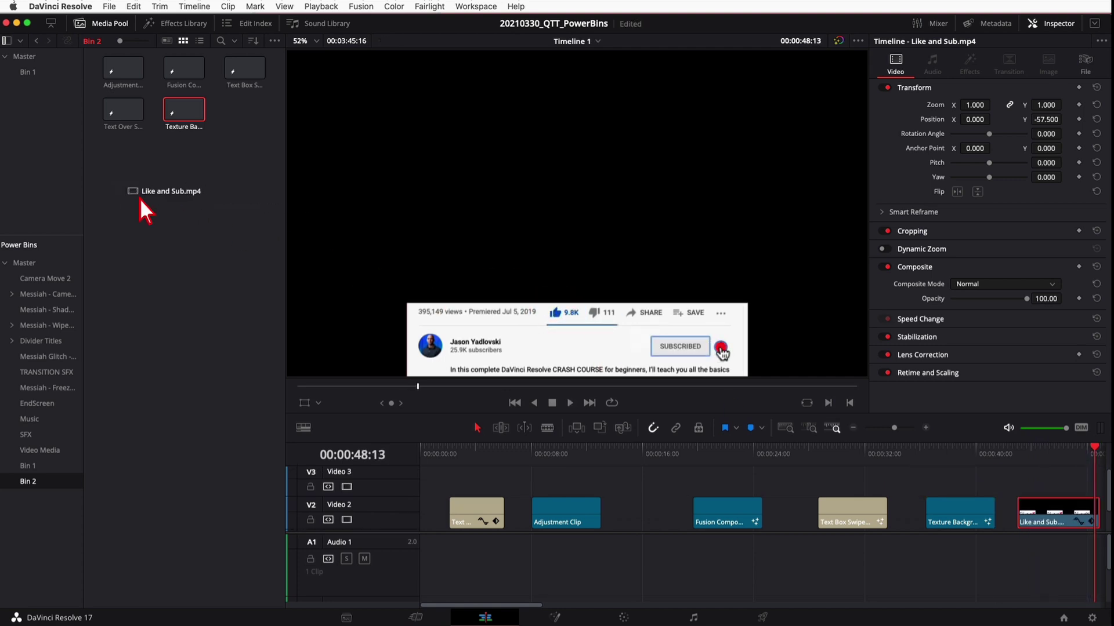
{"action": "left_click_drag", "start_coordinate": [141, 198], "coordinate": [141, 199]}
Step: Preview the DR LOGO 2.png image in the timeline and store a copy of it in the Bin 2 power bin
{"action": "left_click_drag", "start_coordinate": [510, 605], "coordinate": [575, 605]}
{"action": "left_click", "coordinate": [732, 520]}
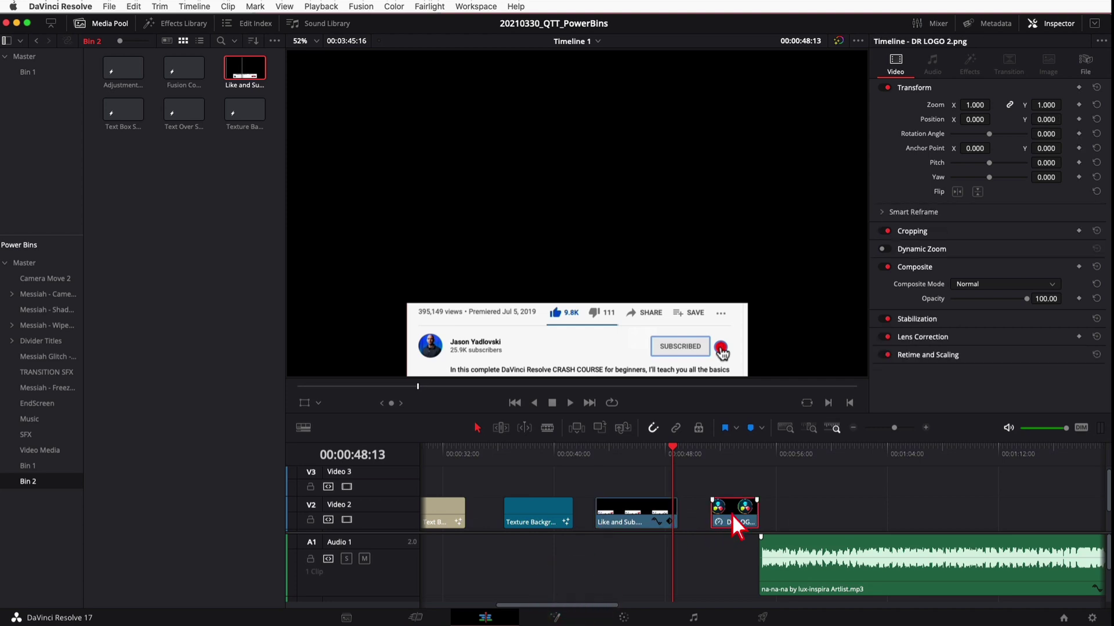
{"action": "left_click", "coordinate": [729, 451]}
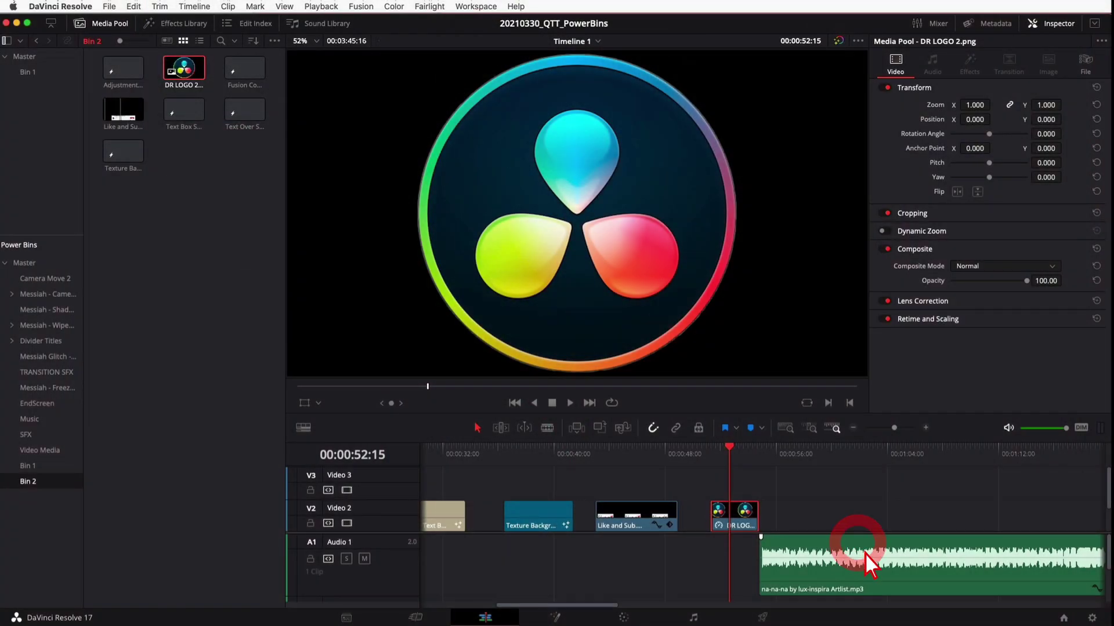
Step: Play part of the na-na-na music track on Audio 1 and store a copy of it in the Bin 2 power bin
{"action": "left_click_drag", "start_coordinate": [790, 454], "coordinate": [767, 457]}
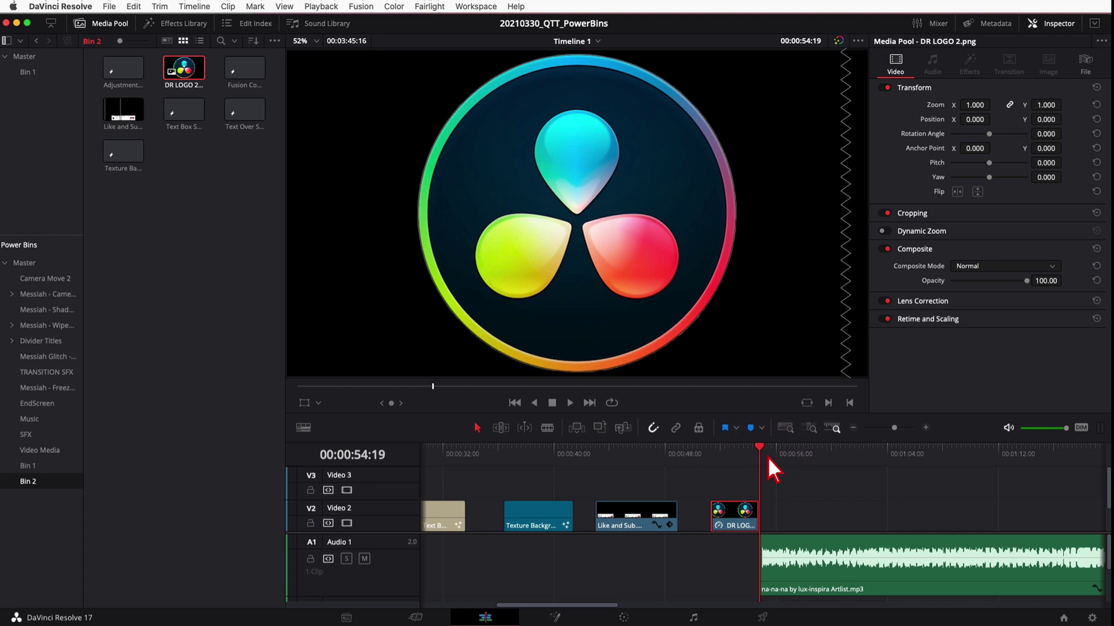
{"action": "key", "text": "space"}
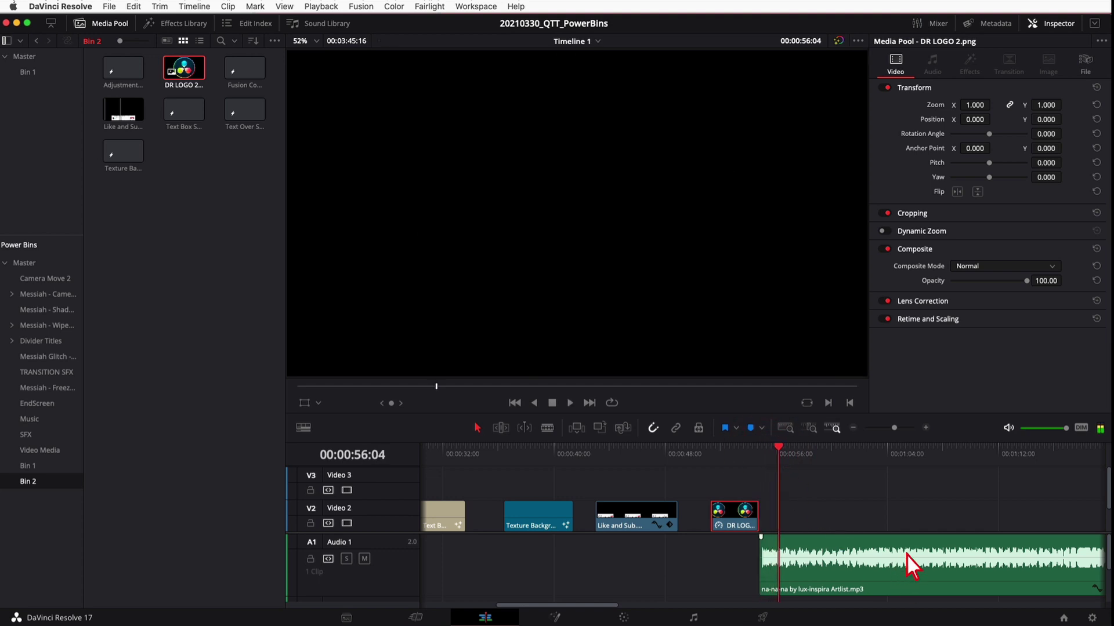
{"action": "left_click", "coordinate": [994, 551]}
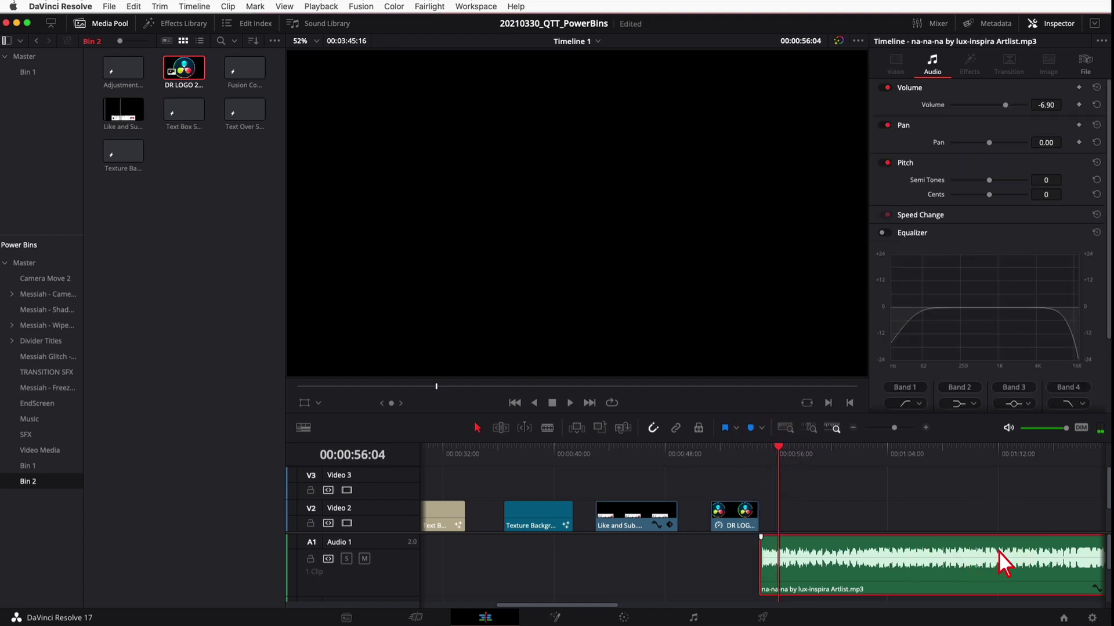
{"action": "left_click_drag", "start_coordinate": [996, 547], "coordinate": [171, 241]}
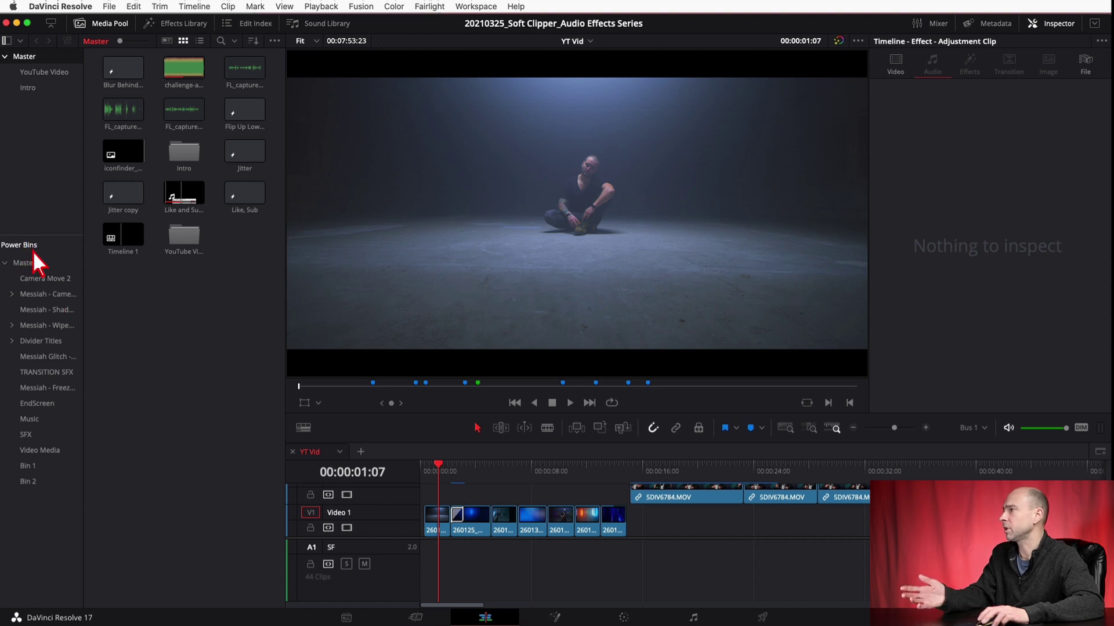
Step: In the Soft Clipper project, place DR LOGO 2.png from the Bin 2 power bin on Video 1 at 00:08:56:00, past the existing clips
{"action": "left_click", "coordinate": [33, 486]}
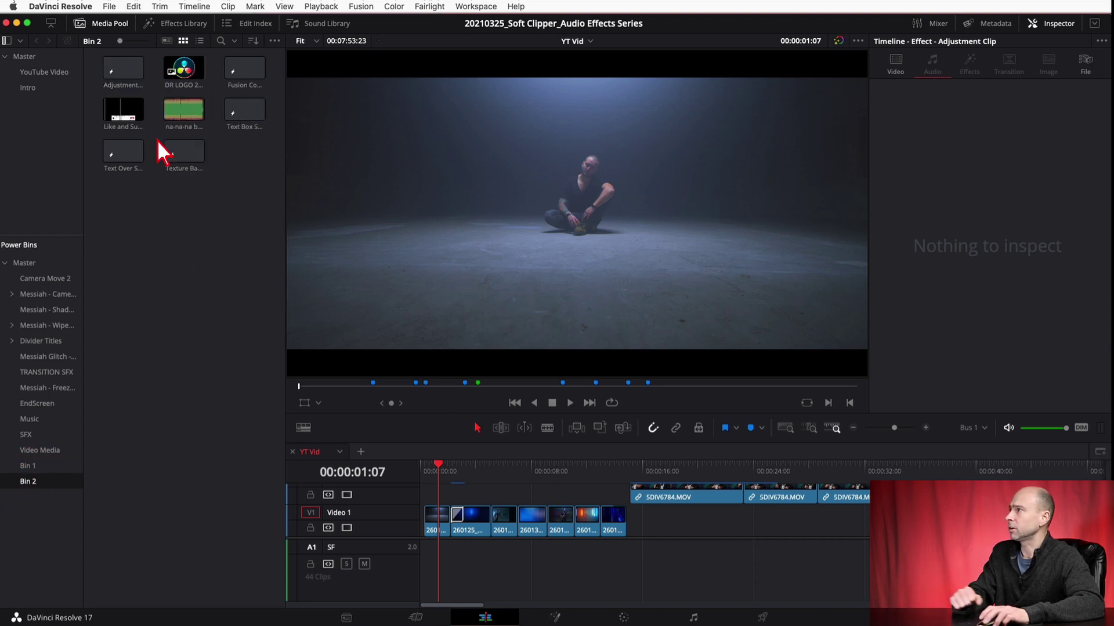
{"action": "left_click", "coordinate": [853, 428]}
{"action": "left_click", "coordinate": [852, 428]}
{"action": "left_click", "coordinate": [853, 428]}
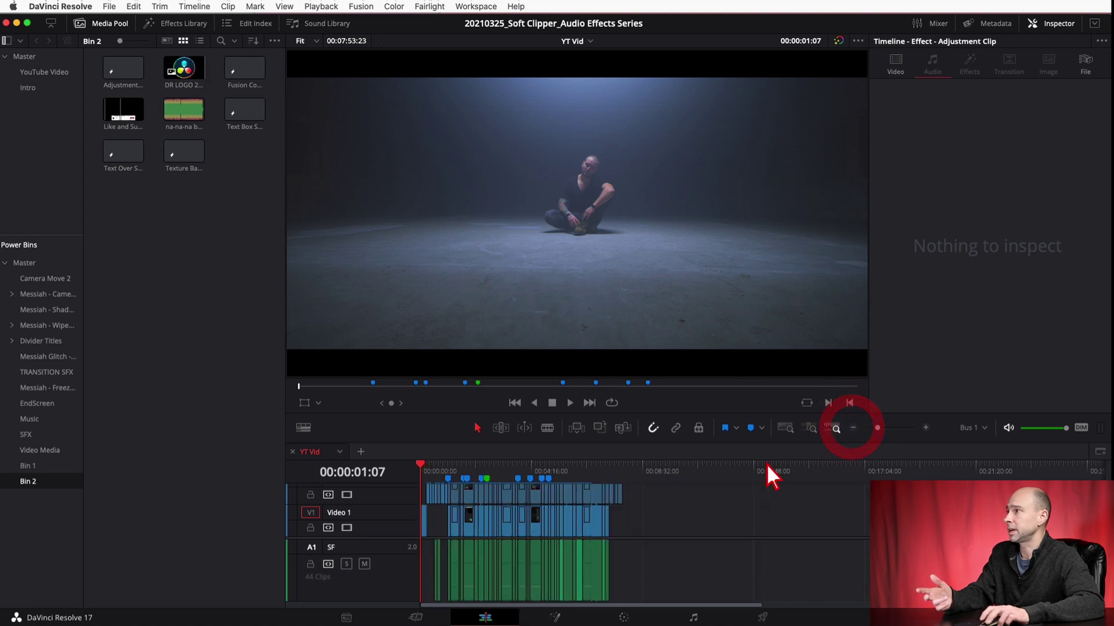
{"action": "left_click", "coordinate": [653, 470]}
{"action": "left_click_drag", "start_coordinate": [180, 68], "coordinate": [653, 527]}
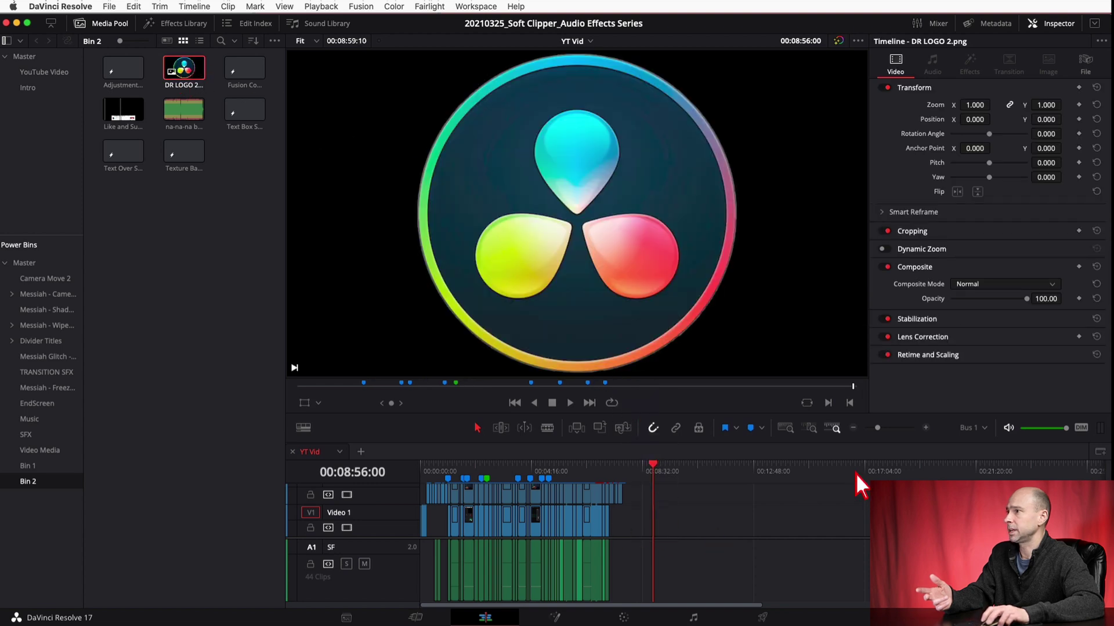
Step: Add the Like and Sub clip from Bin 2 to Video 1 shortly after the logo and play part of it
{"action": "left_click", "coordinate": [926, 428]}
{"action": "left_click", "coordinate": [926, 428]}
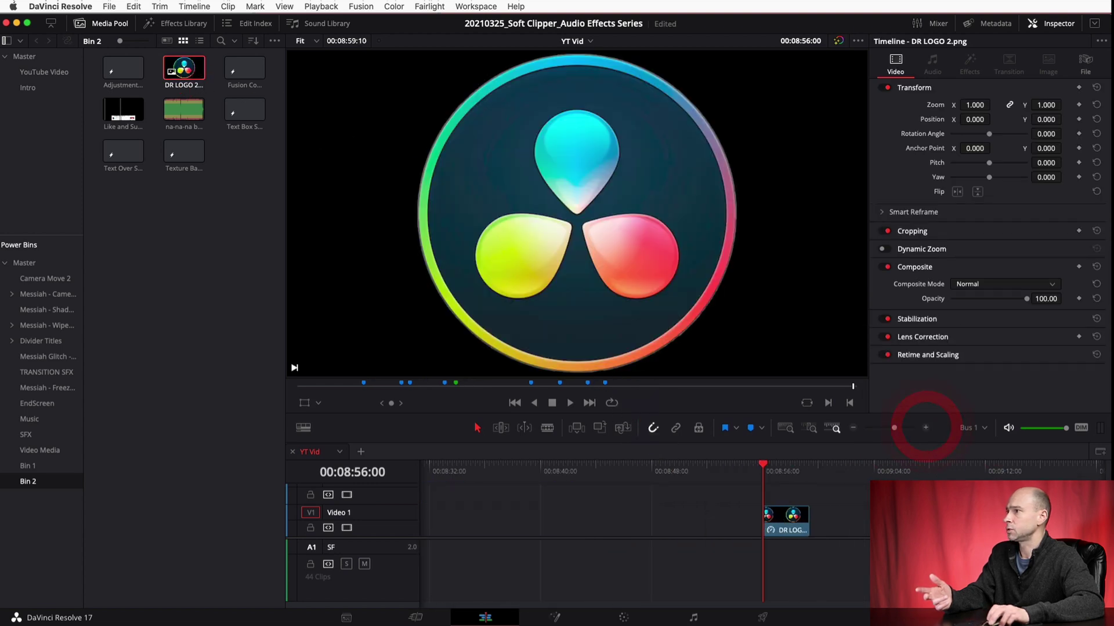
{"action": "left_click_drag", "start_coordinate": [119, 109], "coordinate": [603, 528]}
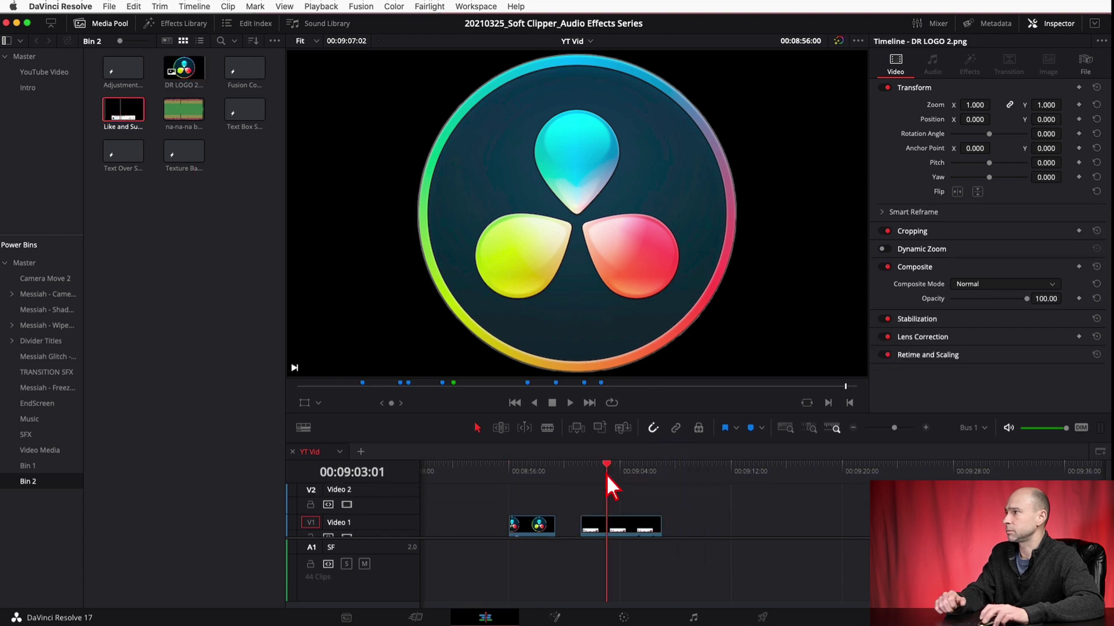
{"action": "left_click", "coordinate": [605, 472]}
{"action": "key", "text": "space"}
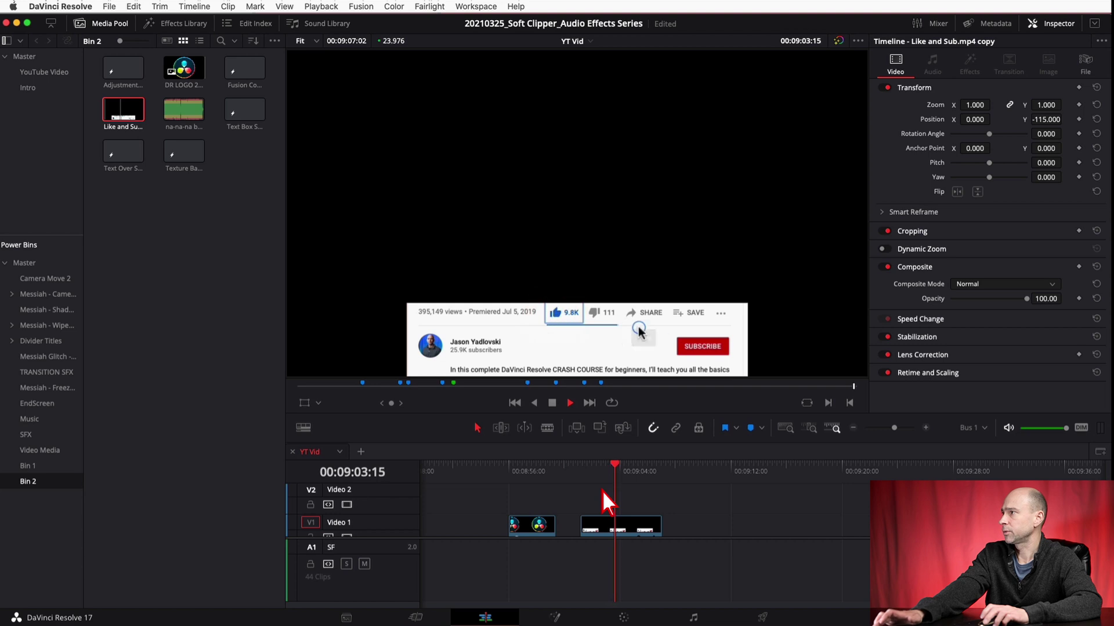
{"action": "key", "text": "space"}
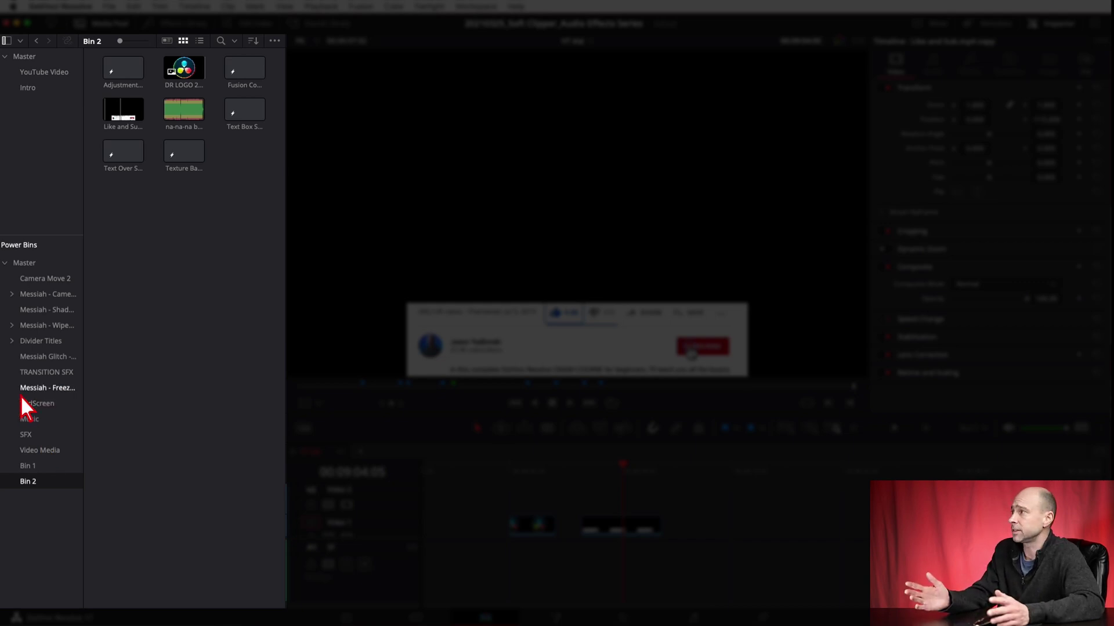
Step: Open the Power Bins Master bin in a separate window and widen its bin list to show the full bin names
{"action": "right_click", "coordinate": [25, 266]}
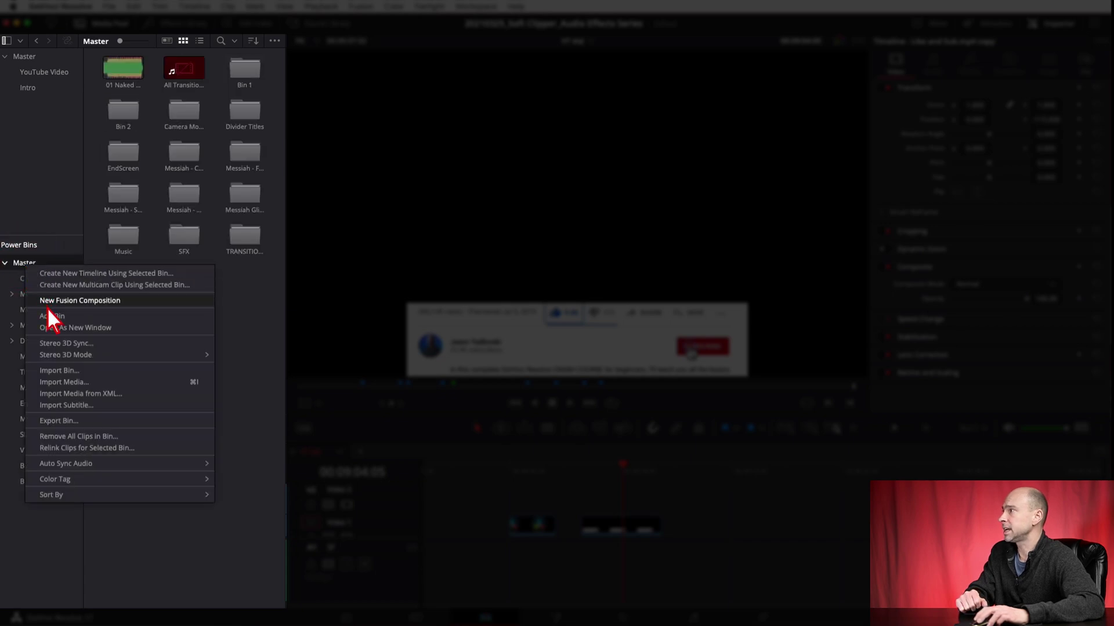
{"action": "left_click", "coordinate": [111, 329]}
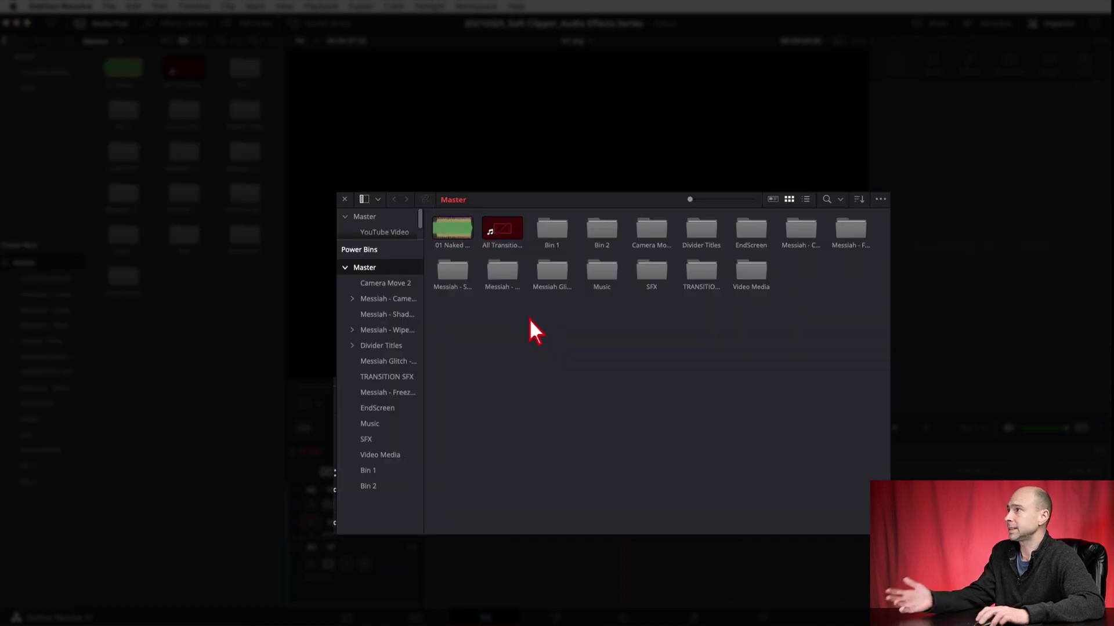
{"action": "left_click_drag", "start_coordinate": [424, 307], "coordinate": [490, 316]}
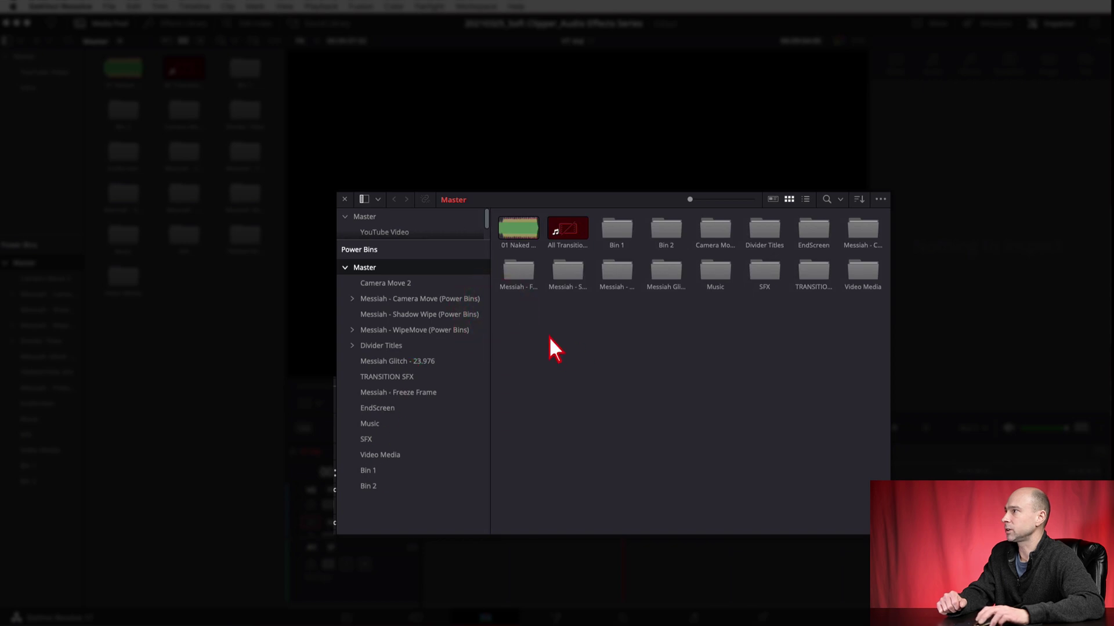
Step: Show the Messiah - Camera Move bin and the Bin 2 power bin in the separate window, and reposition that window over the viewer
{"action": "left_click", "coordinate": [398, 301]}
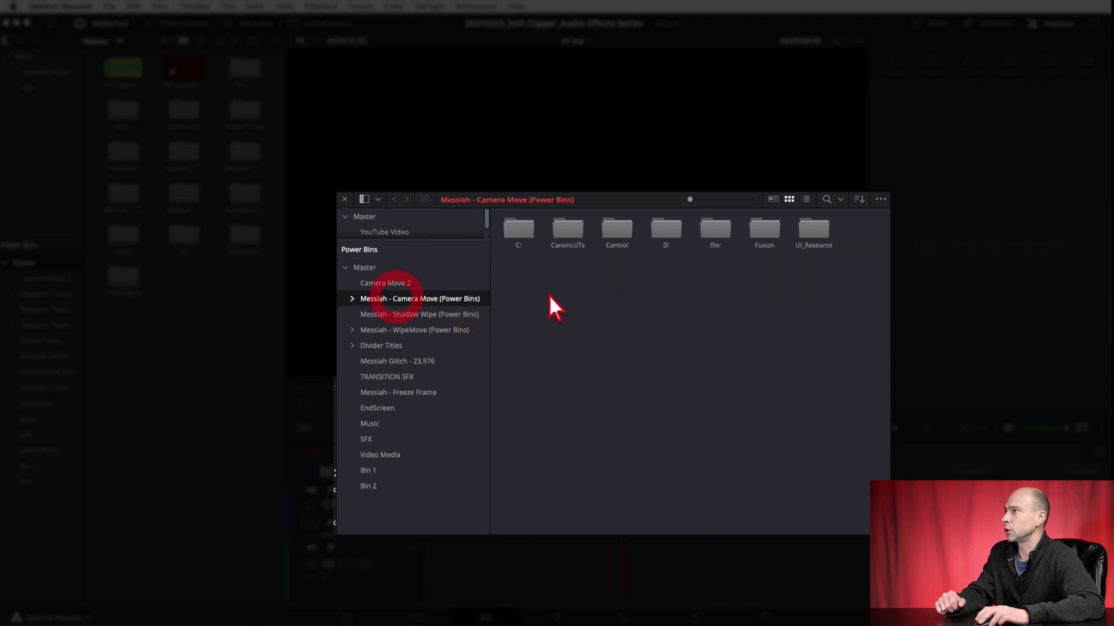
{"action": "left_click", "coordinate": [368, 486]}
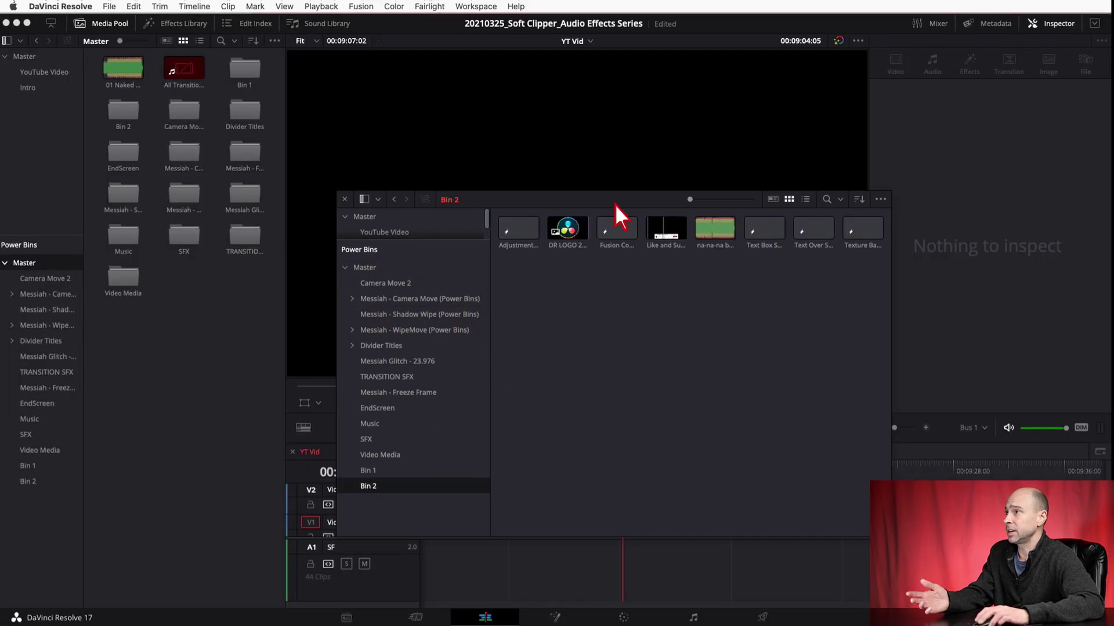
{"action": "left_click_drag", "start_coordinate": [615, 204], "coordinate": [494, 193]}
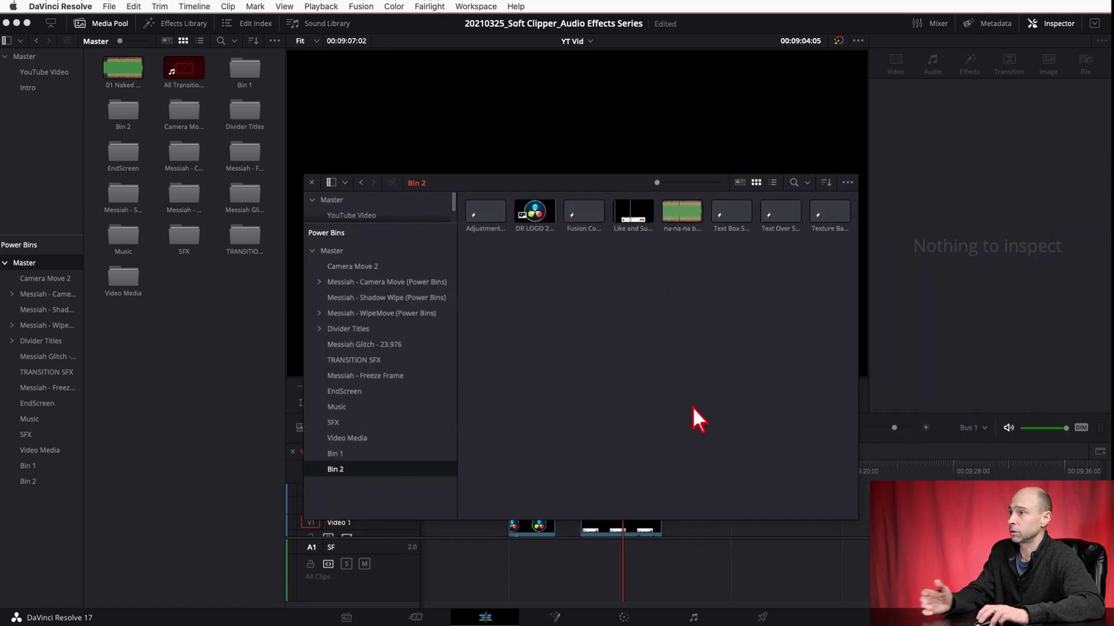